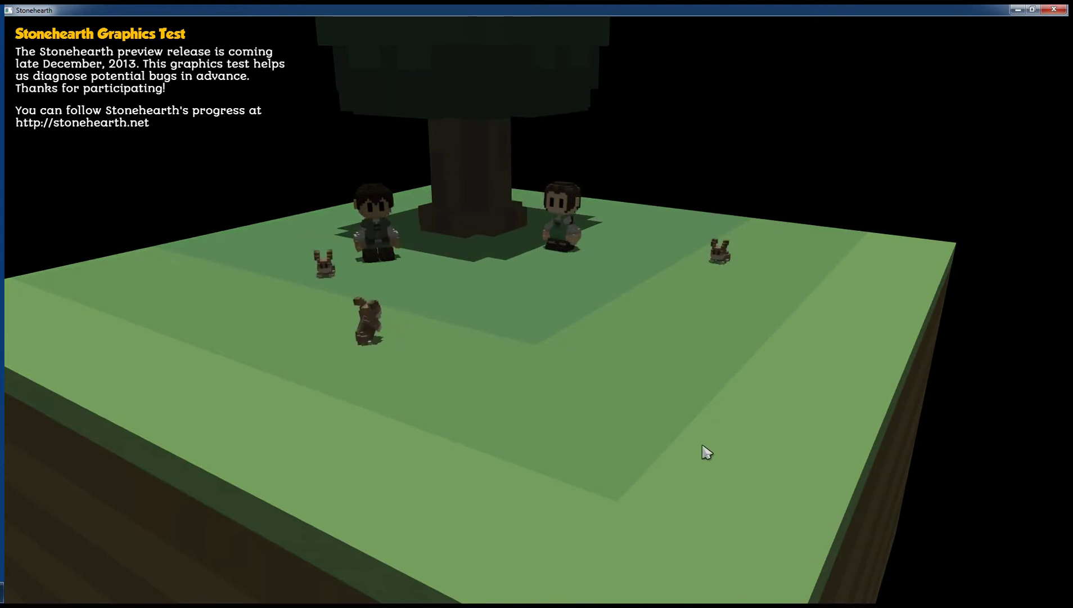
Orbit and zoom the game camera around the island until the tree sits on the left
{"action": "right_click_drag", "start_coordinate": [707, 452], "coordinate": [614, 378]}
{"action": "scroll", "coordinate": [600, 393], "scroll_direction": "down", "scroll_amount": 3}
{"action": "right_click_drag", "start_coordinate": [472, 369], "coordinate": [601, 370]}
{"action": "right_click_drag", "start_coordinate": [393, 407], "coordinate": [561, 397]}
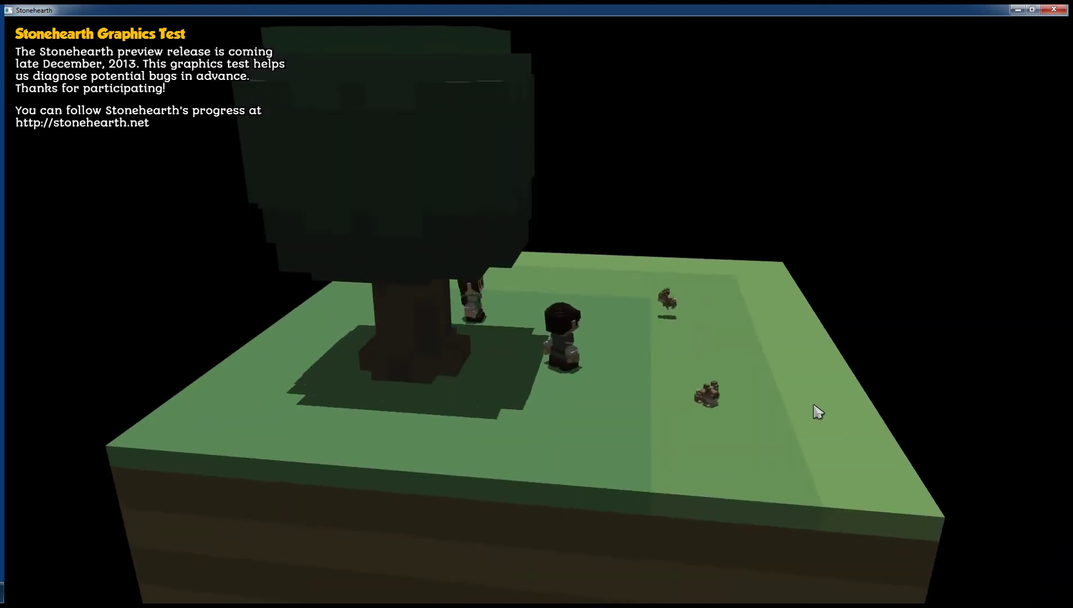
{"action": "right_click_drag", "start_coordinate": [817, 411], "coordinate": [561, 360]}
{"action": "scroll", "coordinate": [548, 369], "scroll_direction": "up", "scroll_amount": 5}
{"action": "scroll", "coordinate": [550, 369], "scroll_direction": "down", "scroll_amount": 5}
{"action": "scroll", "coordinate": [554, 360], "scroll_direction": "up", "scroll_amount": 5}
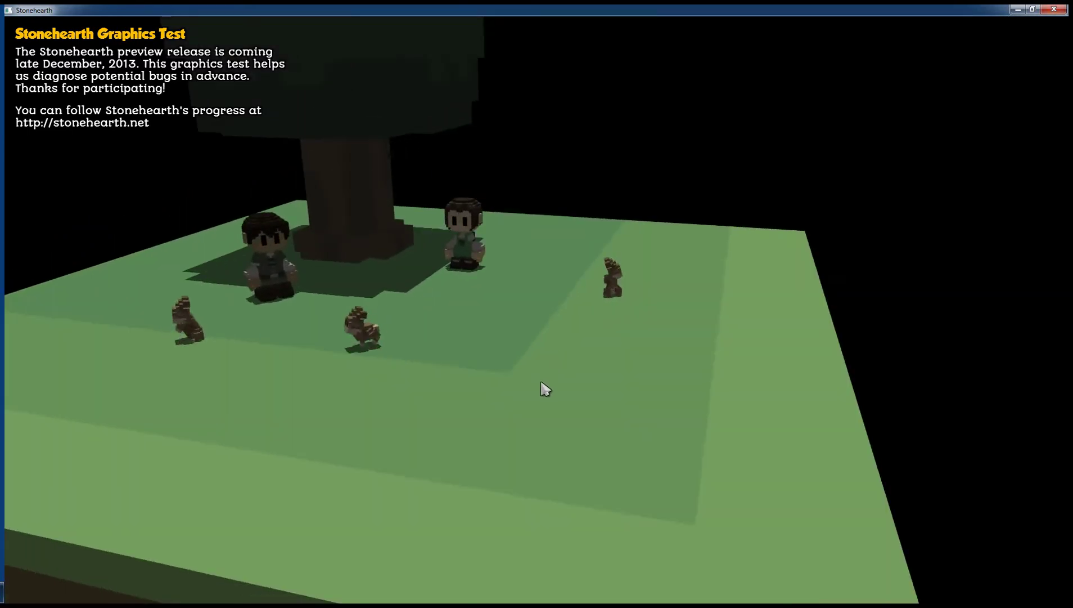
{"action": "scroll", "coordinate": [546, 388], "scroll_direction": "down", "scroll_amount": 5}
{"action": "right_click_drag", "start_coordinate": [520, 390], "coordinate": [491, 349]}
{"action": "scroll", "coordinate": [500, 386], "scroll_direction": "up", "scroll_amount": 4}
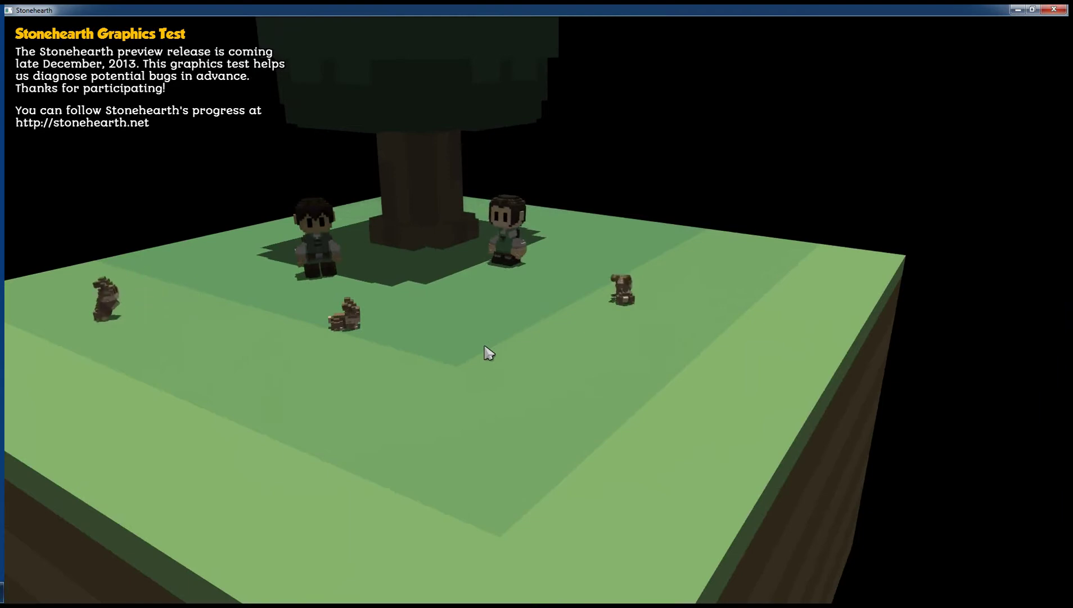
{"action": "scroll", "coordinate": [486, 351], "scroll_direction": "down", "scroll_amount": 2}
Zoom in on the island and select the left villager instead of the right one
{"action": "right_click_drag", "start_coordinate": [401, 420], "coordinate": [679, 385]}
{"action": "scroll", "coordinate": [750, 385], "scroll_direction": "up", "scroll_amount": 2}
{"action": "scroll", "coordinate": [675, 386], "scroll_direction": "up", "scroll_amount": 2}
{"action": "scroll", "coordinate": [474, 381], "scroll_direction": "down", "scroll_amount": 2}
{"action": "scroll", "coordinate": [475, 381], "scroll_direction": "up", "scroll_amount": 3}
{"action": "left_click", "coordinate": [510, 242]}
{"action": "left_click", "coordinate": [360, 258]}
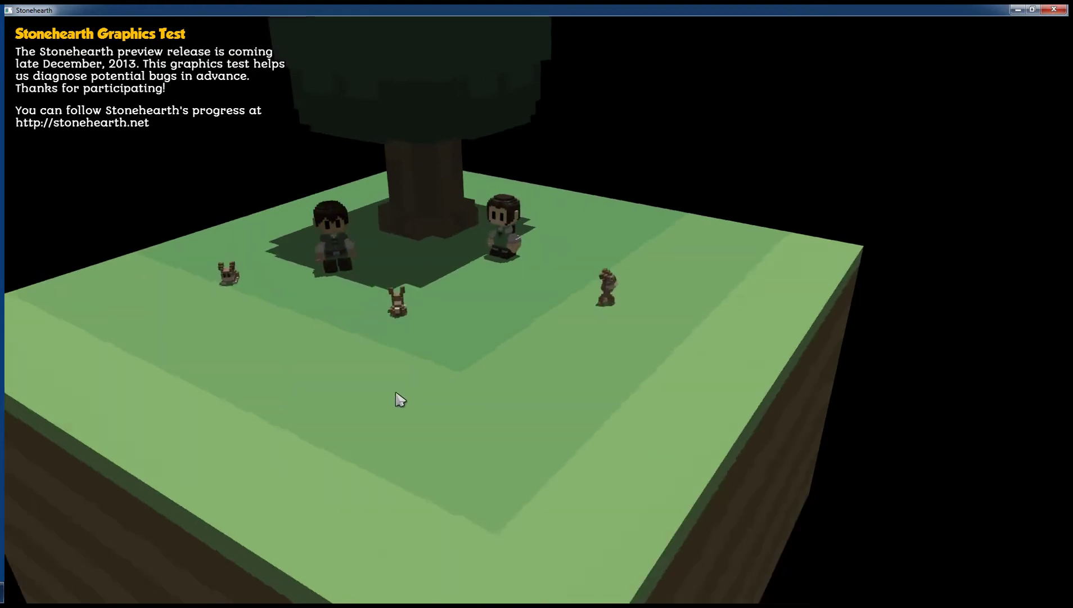
Keep orbiting and tilting the view around the island, turning it clockwise
{"action": "middle_click_drag", "start_coordinate": [400, 400], "coordinate": [551, 411]}
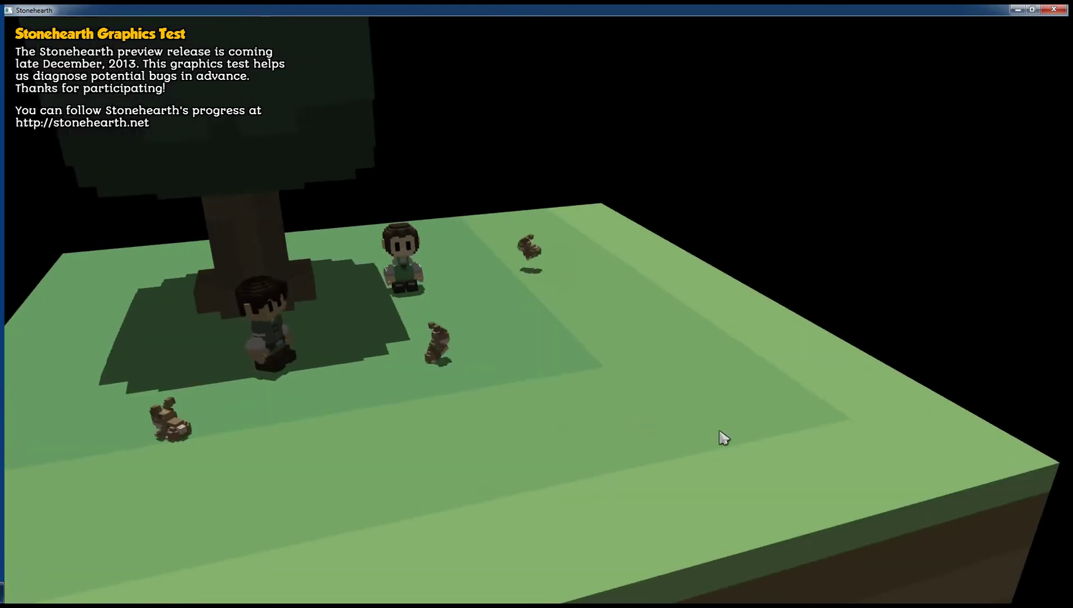
{"action": "middle_click_drag", "start_coordinate": [750, 436], "coordinate": [620, 443]}
{"action": "middle_click_drag", "start_coordinate": [360, 395], "coordinate": [518, 430]}
{"action": "scroll", "coordinate": [500, 365], "scroll_direction": "down", "scroll_amount": 5}
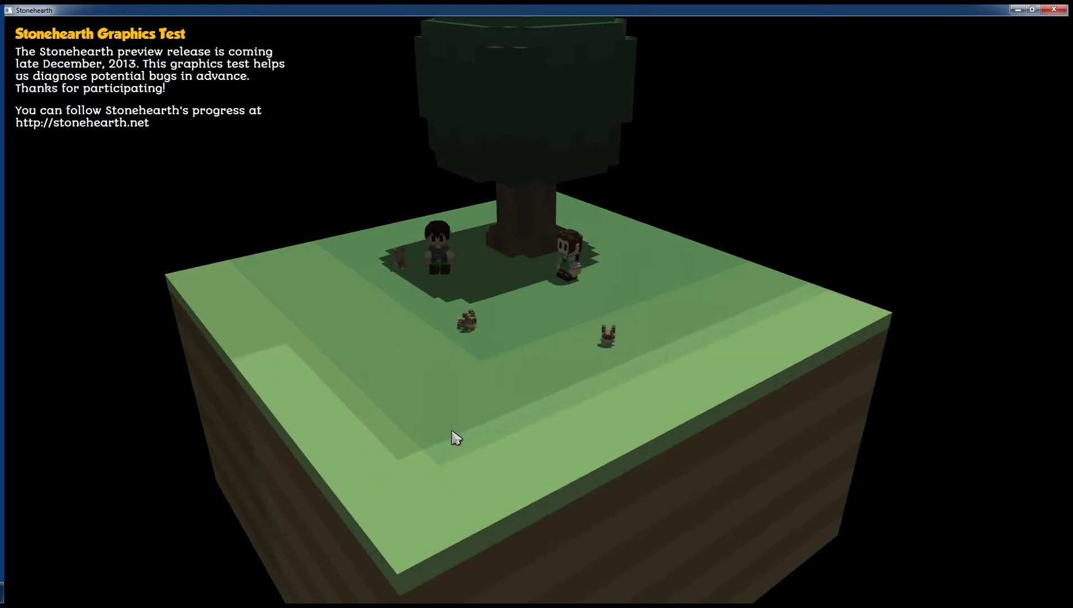
{"action": "middle_click_drag", "start_coordinate": [443, 434], "coordinate": [468, 432]}
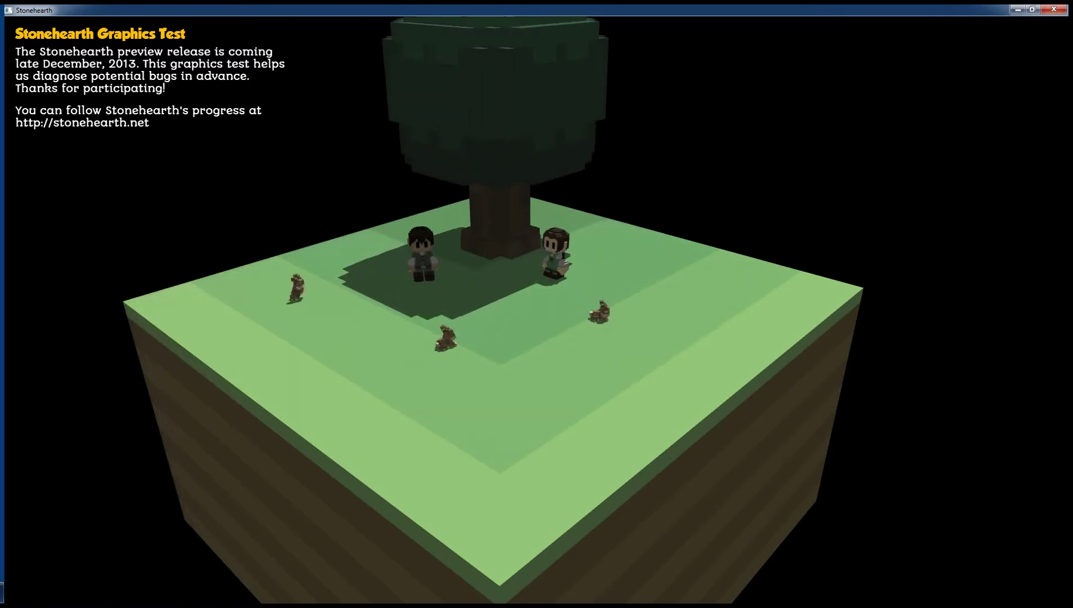
Switch to the Stonehearth folder window and open the mods folder
{"action": "key", "text": "alt+Tab"}
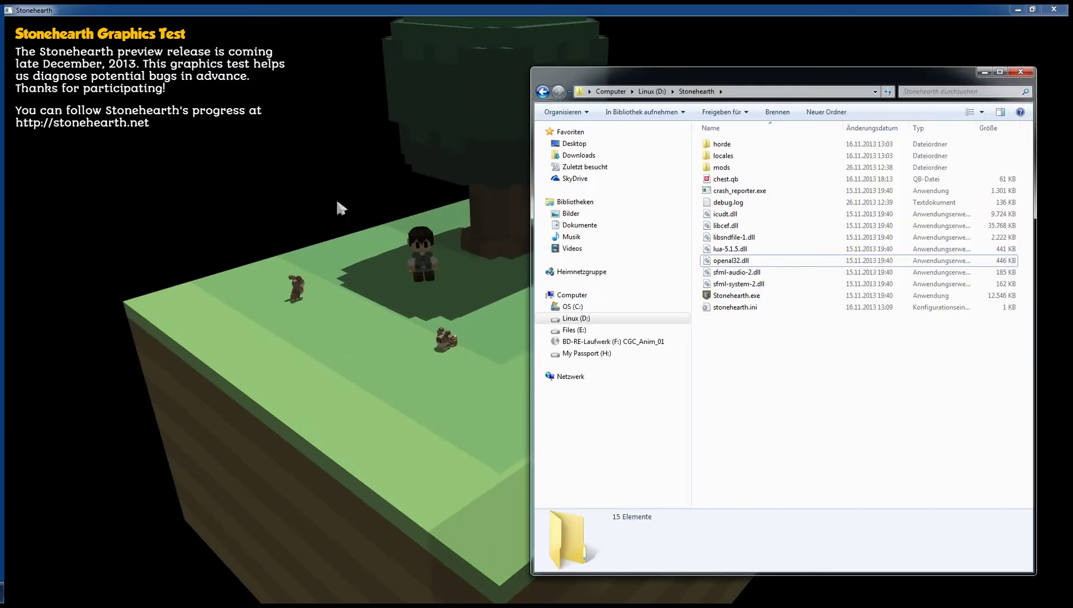
{"action": "left_click", "coordinate": [352, 410]}
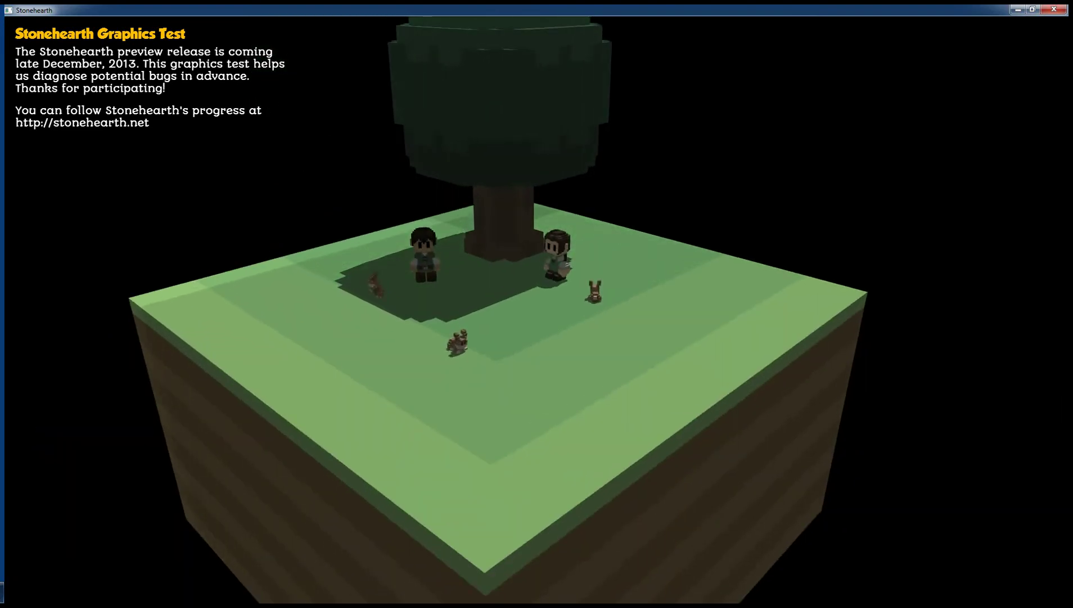
{"action": "key", "text": "alt+Tab"}
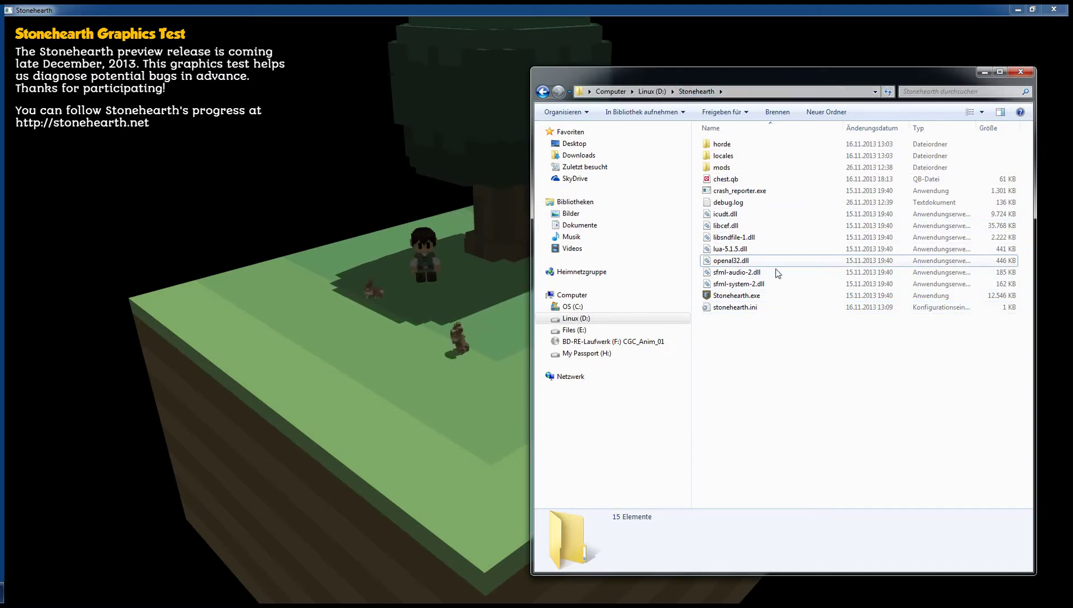
{"action": "double_click", "coordinate": [730, 169]}
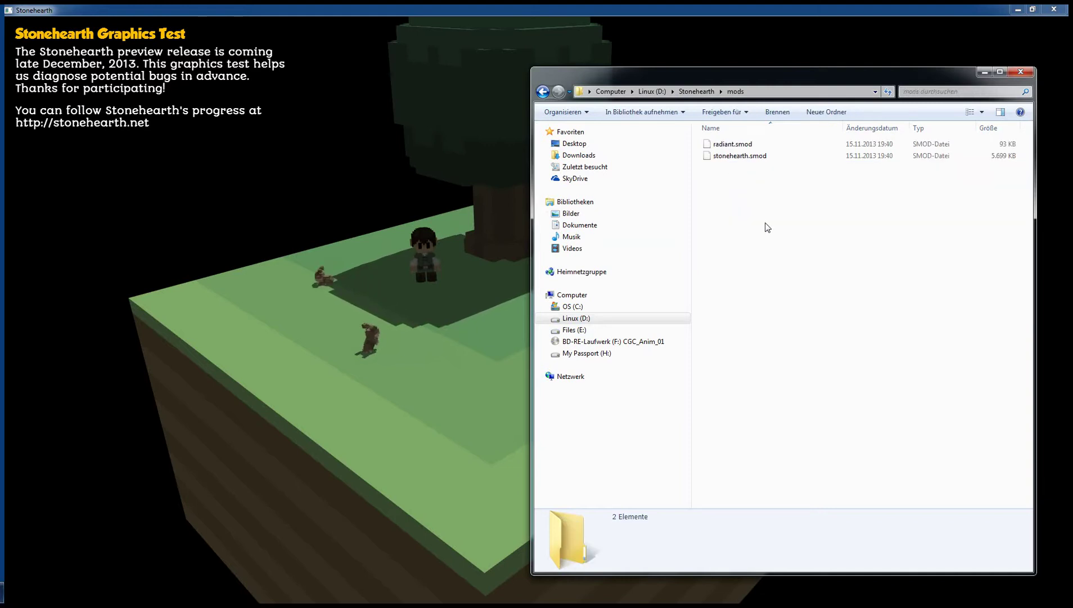
Duplicate stonehearth.smod in the mods folder with copy and paste
{"action": "left_click", "coordinate": [737, 158]}
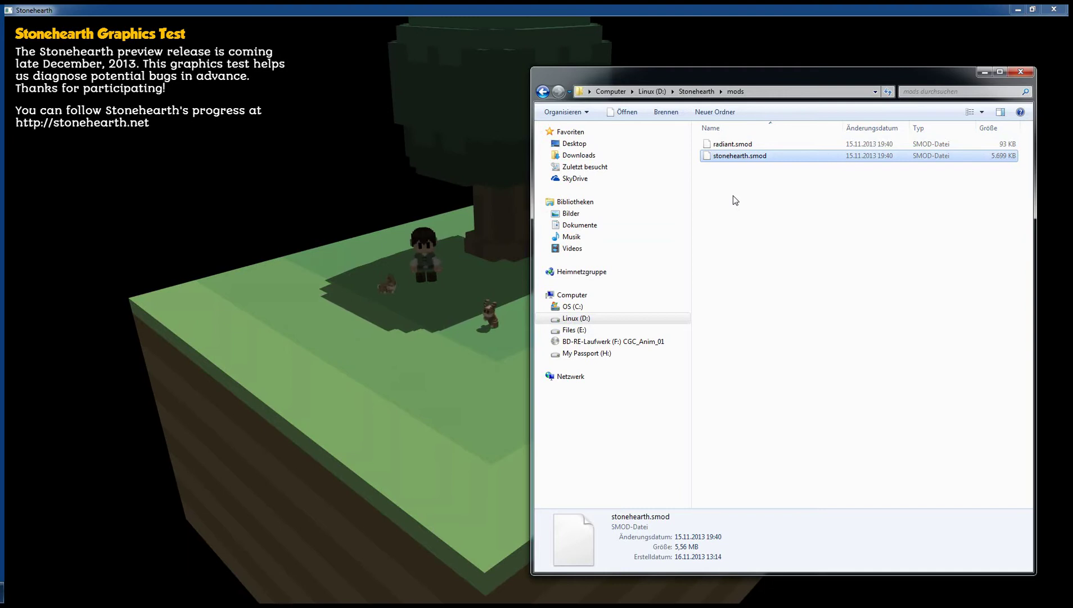
{"action": "key", "text": "ctrl+c"}
{"action": "key", "text": "ctrl+v"}
Rename the copy to stonehearth.zip and confirm the extension change
{"action": "left_click", "coordinate": [751, 159]}
{"action": "type", "text": ".zip"}
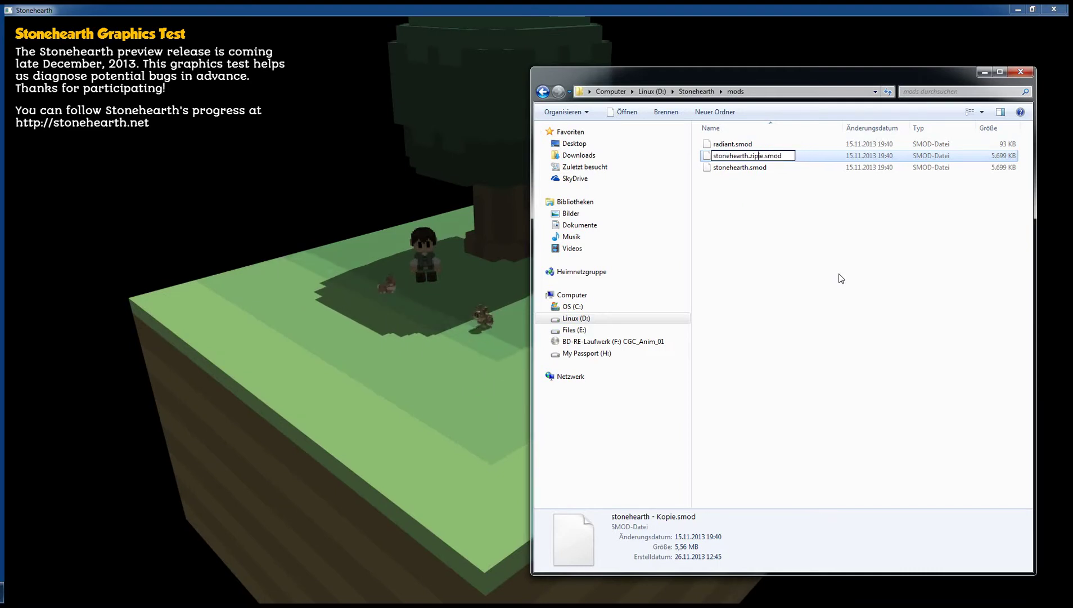
{"action": "key", "text": "ctrl+a"}
{"action": "key", "text": "BackSpace"}
{"action": "key", "text": "Return"}
{"action": "left_click", "coordinate": [615, 314]}
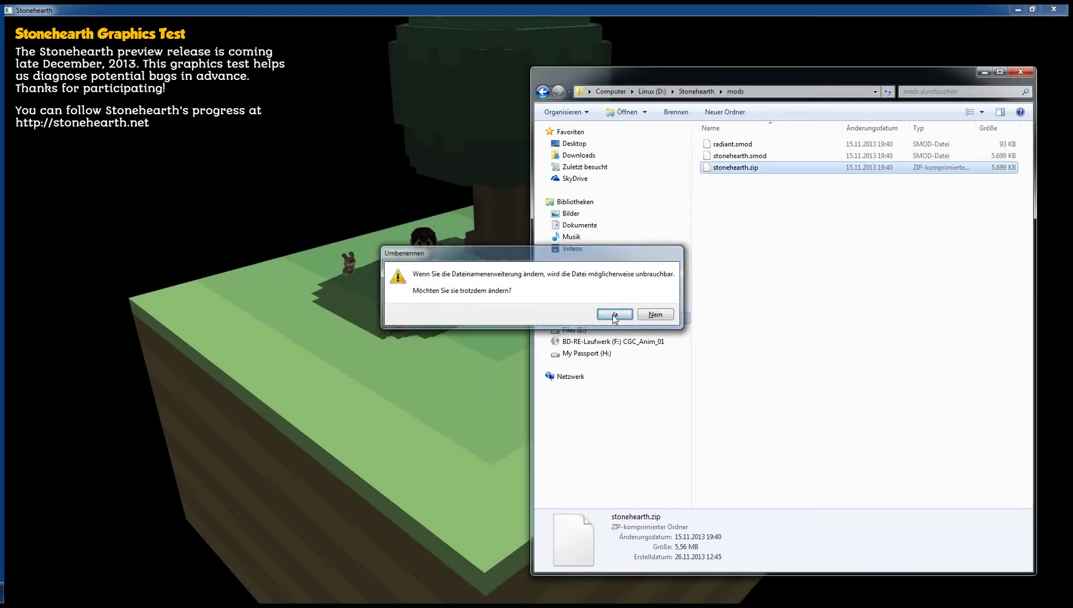
Move the stonehearth folder out of stonehearth.zip into the mods folder
{"action": "double_click", "coordinate": [735, 168]}
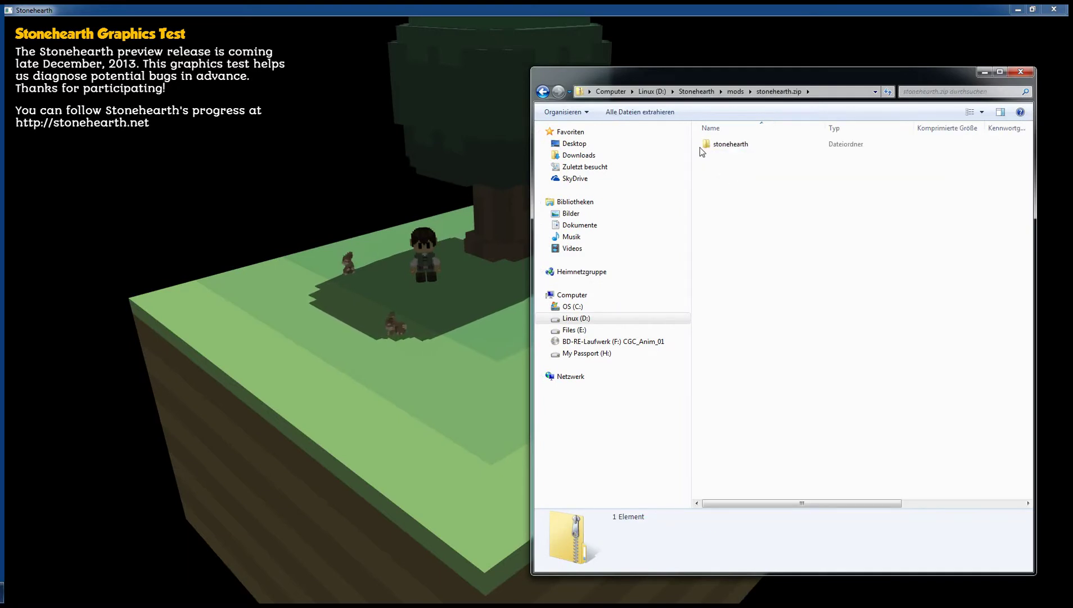
{"action": "left_click", "coordinate": [728, 147]}
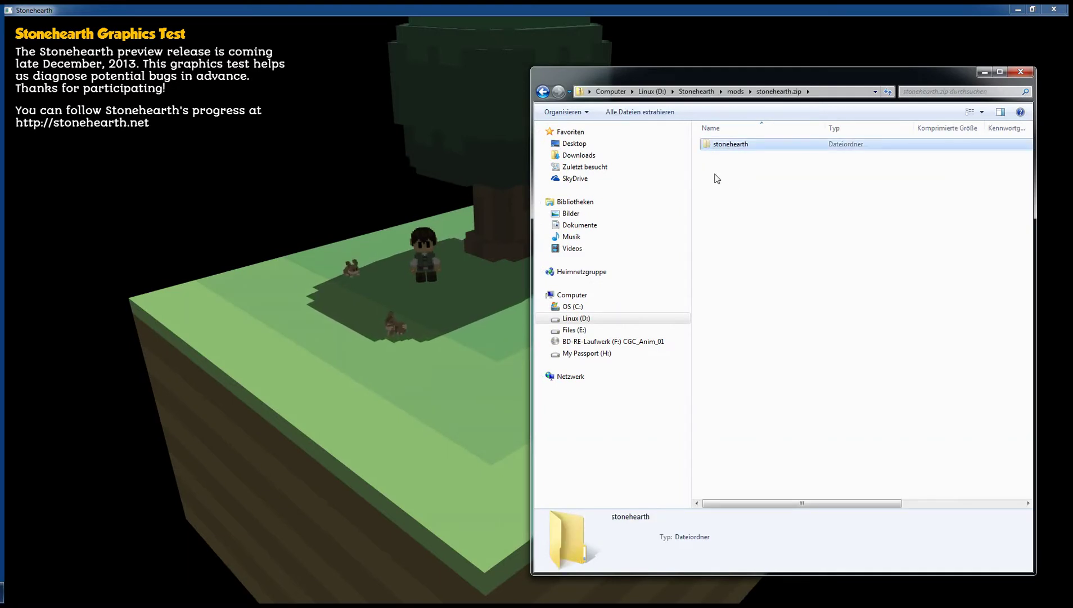
{"action": "key", "text": "BackSpace"}
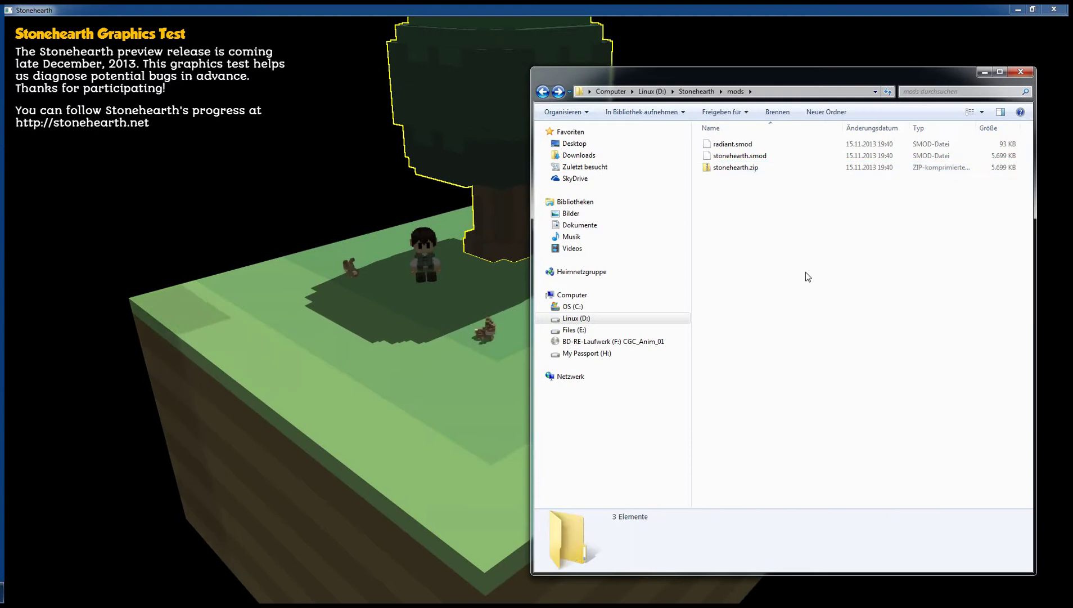
{"action": "key", "text": "ctrl+v"}
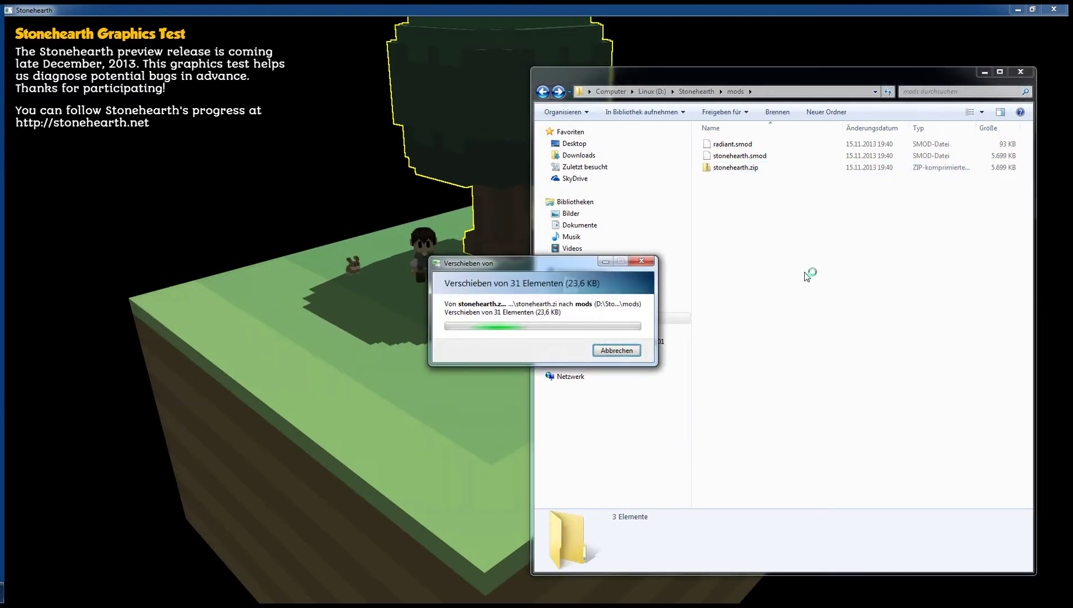
{"action": "left_click_drag", "start_coordinate": [538, 267], "coordinate": [850, 267]}
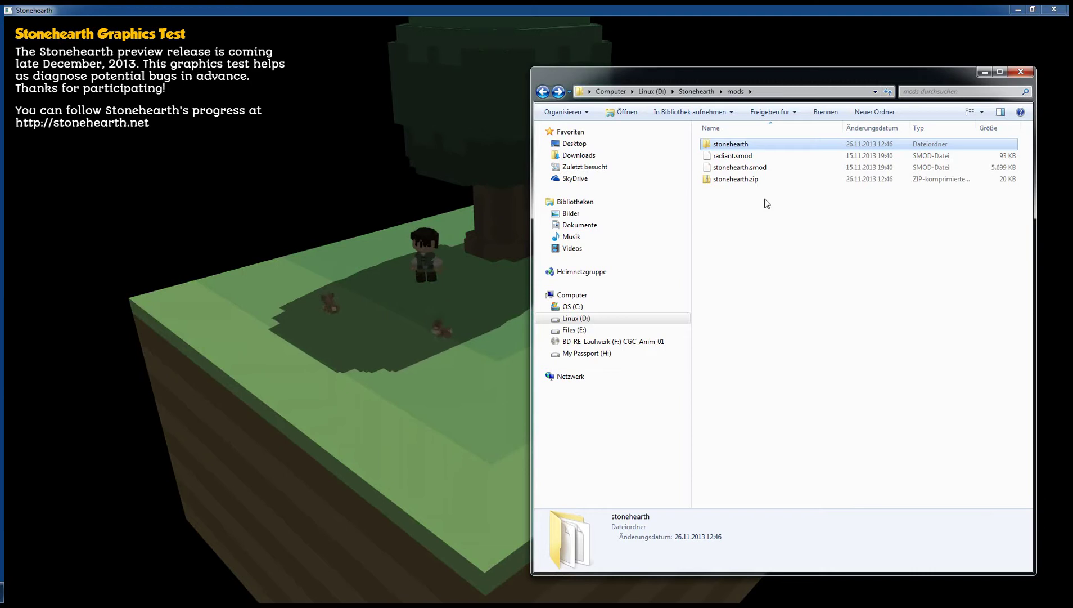
Delete stonehearth.zip and confirm the deletion
{"action": "left_click", "coordinate": [737, 179]}
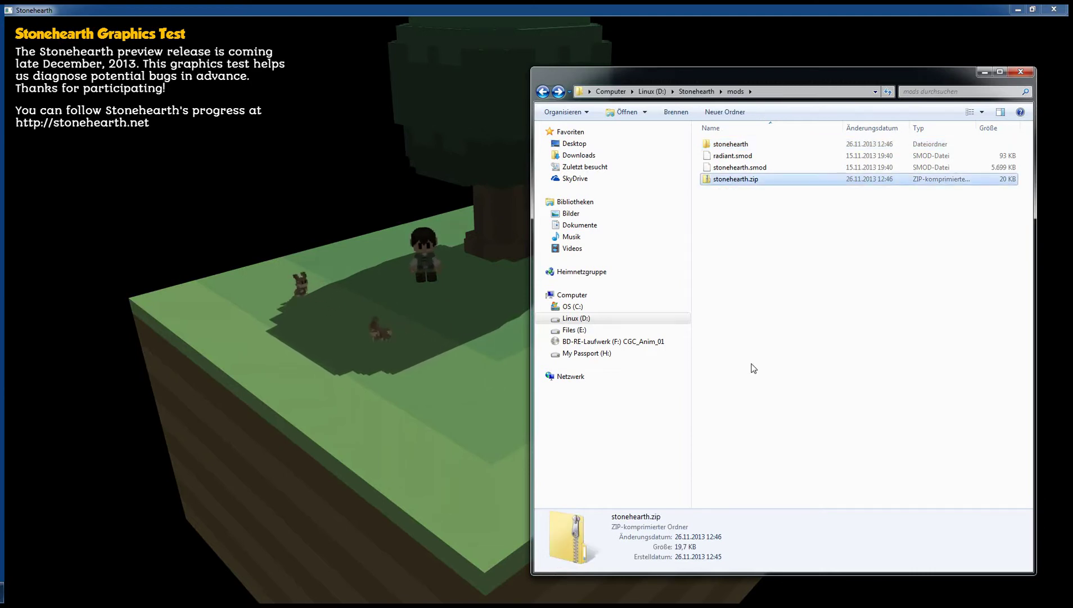
{"action": "key", "text": "Delete"}
{"action": "key", "text": "Return"}
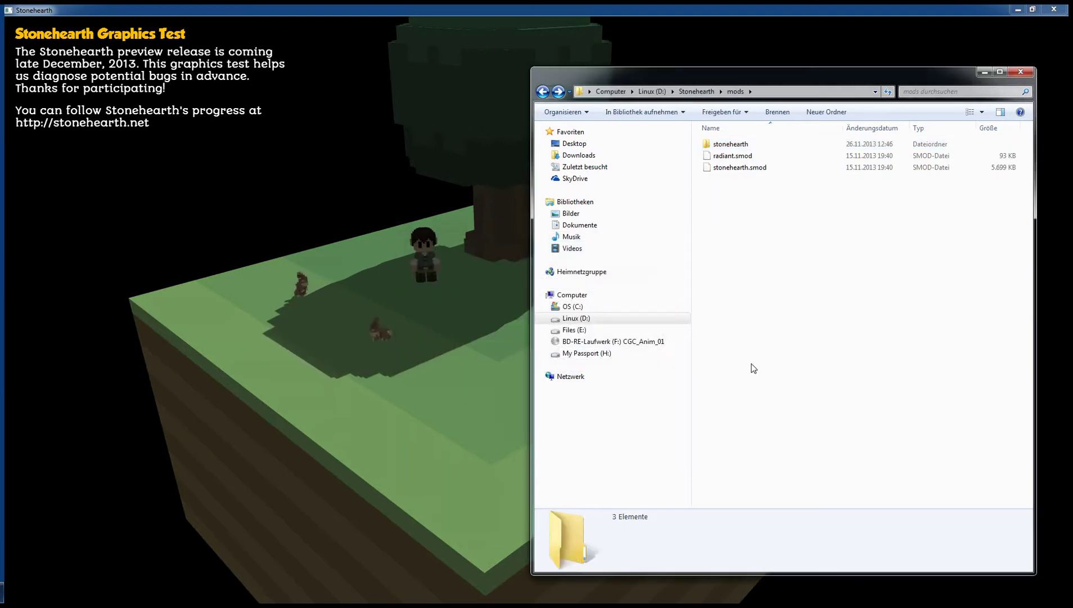
Open the extracted stonehearth folder and go through data and entities into humans
{"action": "double_click", "coordinate": [732, 144]}
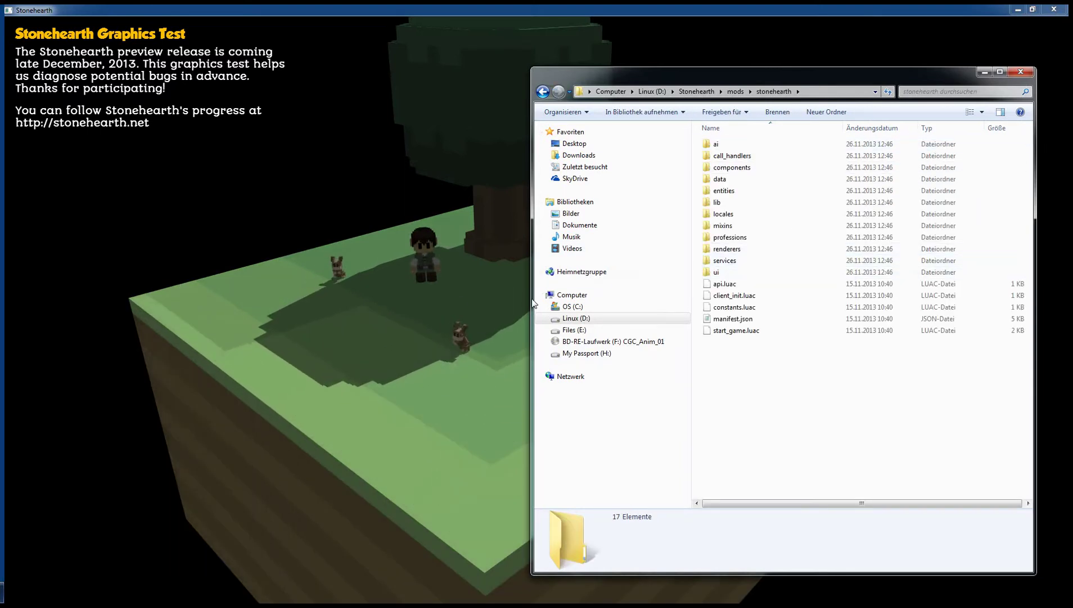
{"action": "left_click_drag", "start_coordinate": [533, 303], "coordinate": [519, 303]}
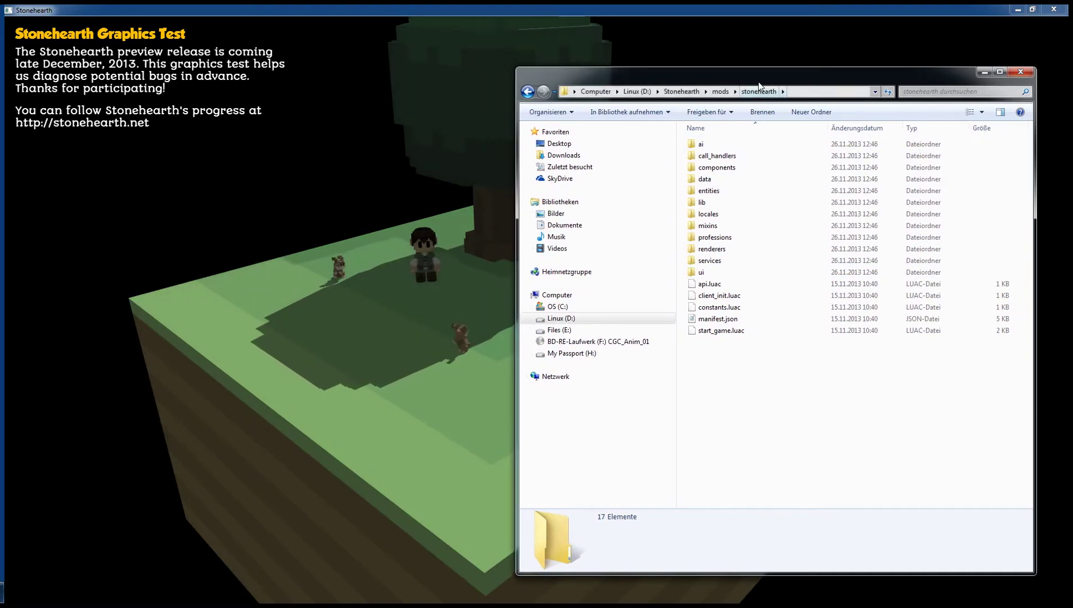
{"action": "left_click_drag", "start_coordinate": [760, 83], "coordinate": [770, 84]}
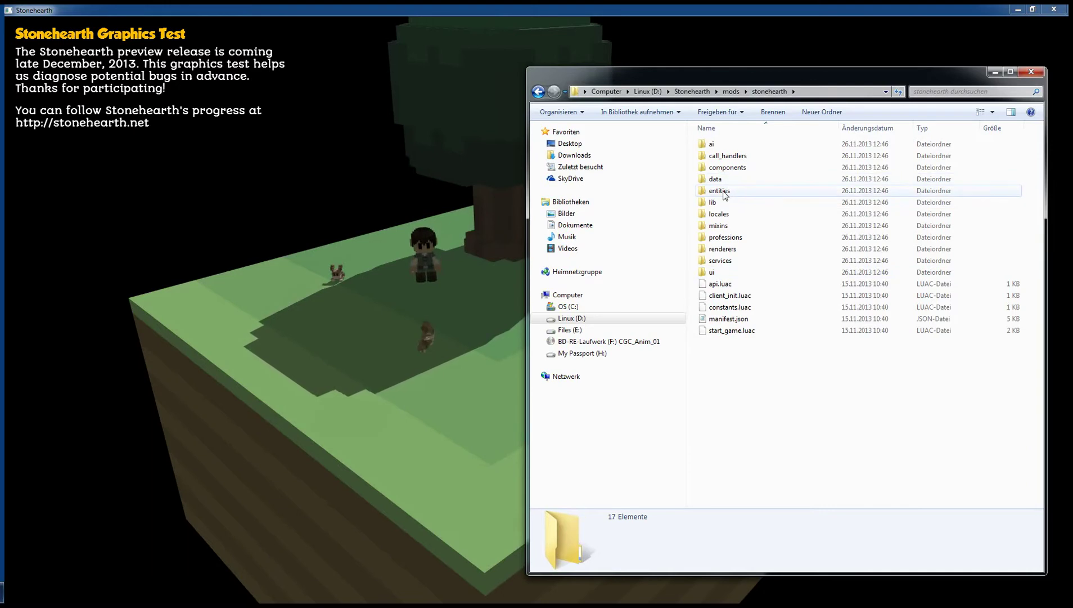
{"action": "mouse_move", "coordinate": [725, 195]}
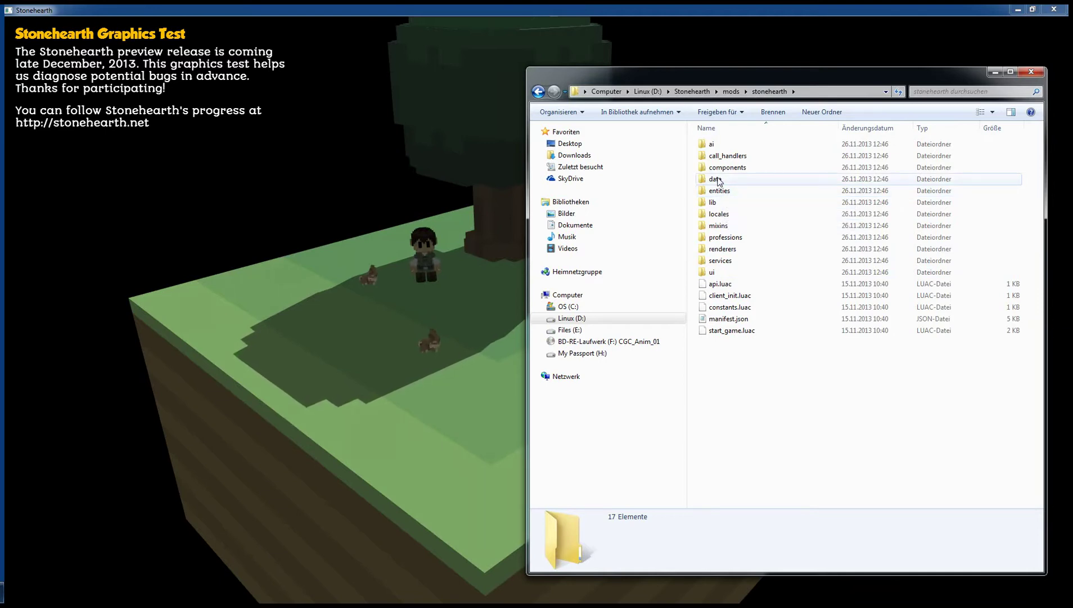
{"action": "left_click", "coordinate": [718, 180]}
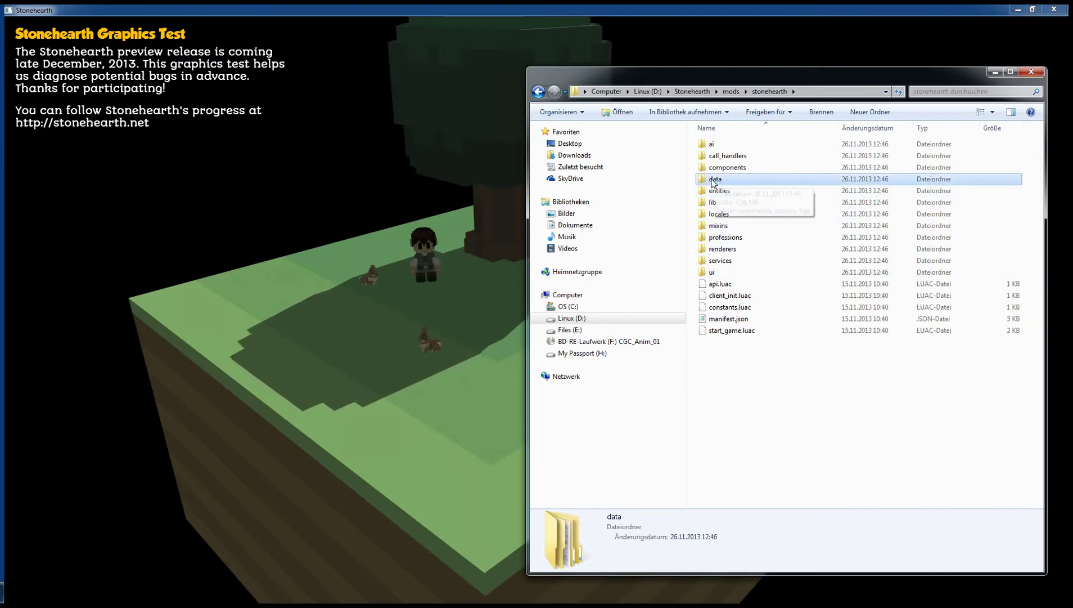
{"action": "mouse_move", "coordinate": [709, 184]}
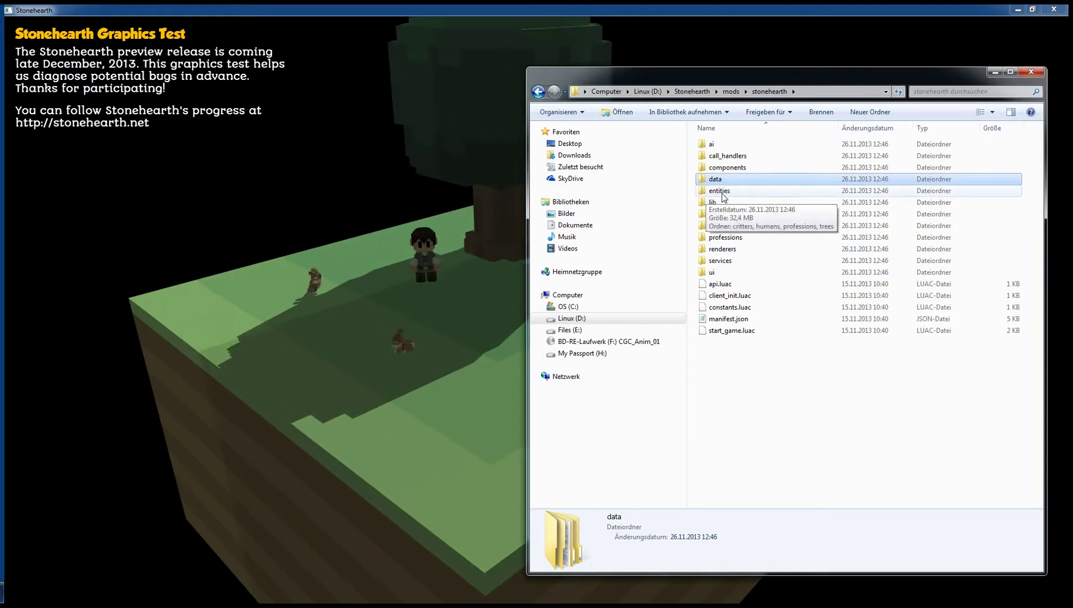
{"action": "double_click", "coordinate": [723, 191]}
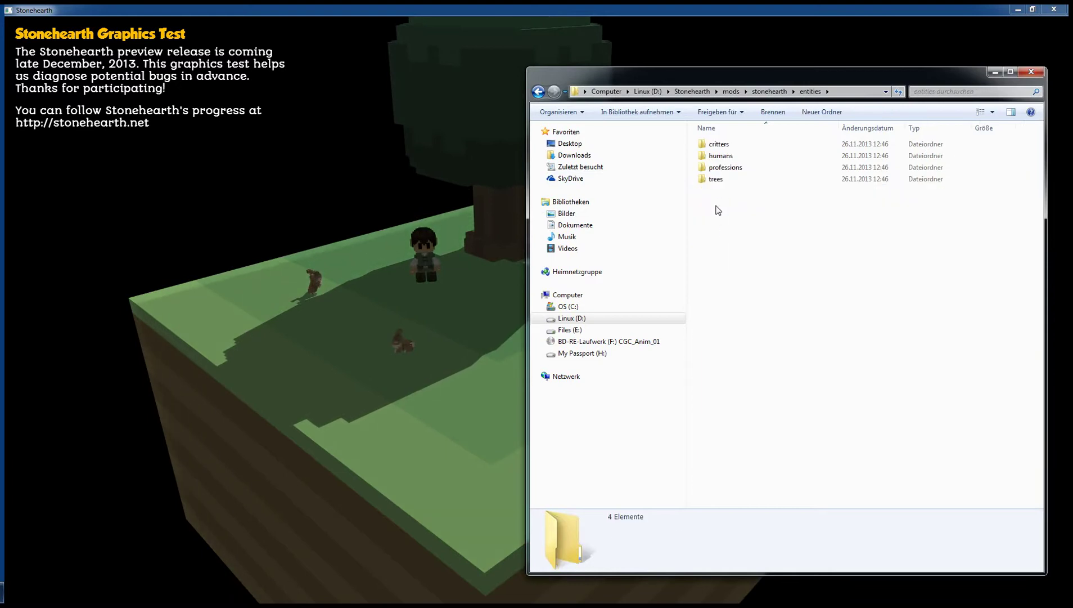
{"action": "double_click", "coordinate": [720, 156]}
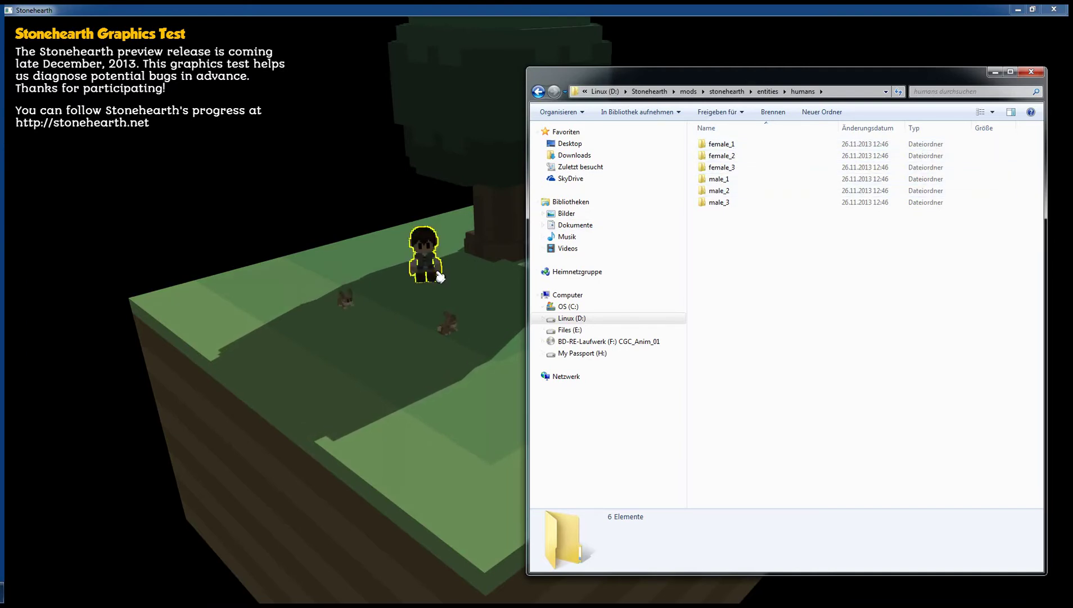
Open the female_3 folder and check the details of body.qb and head_1–3.qb
{"action": "left_click_drag", "start_coordinate": [563, 72], "coordinate": [563, 364]}
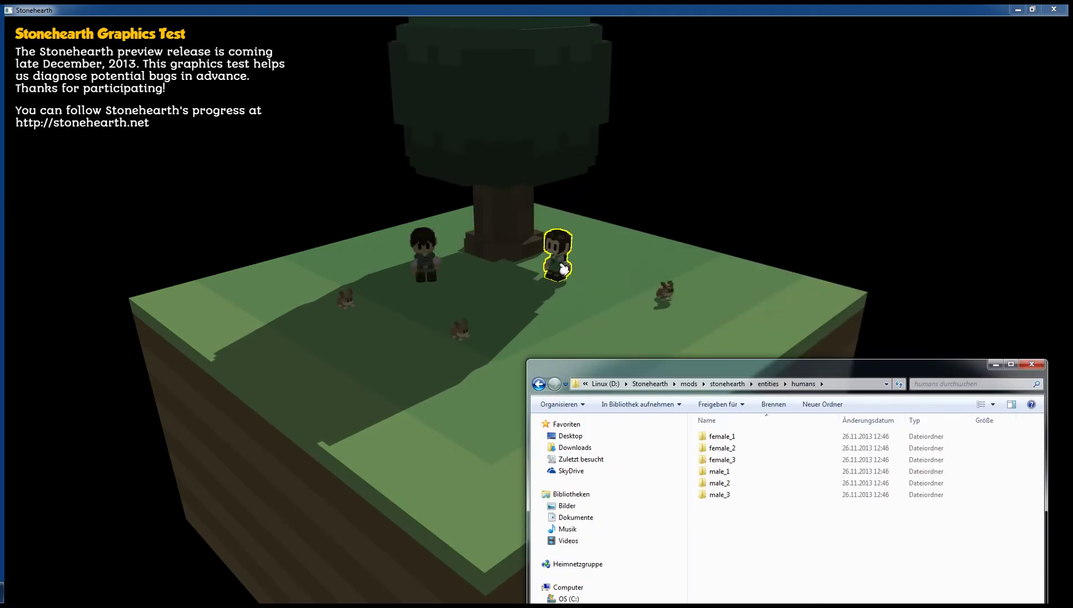
{"action": "left_click_drag", "start_coordinate": [719, 363], "coordinate": [711, 93]}
{"action": "double_click", "coordinate": [714, 180]}
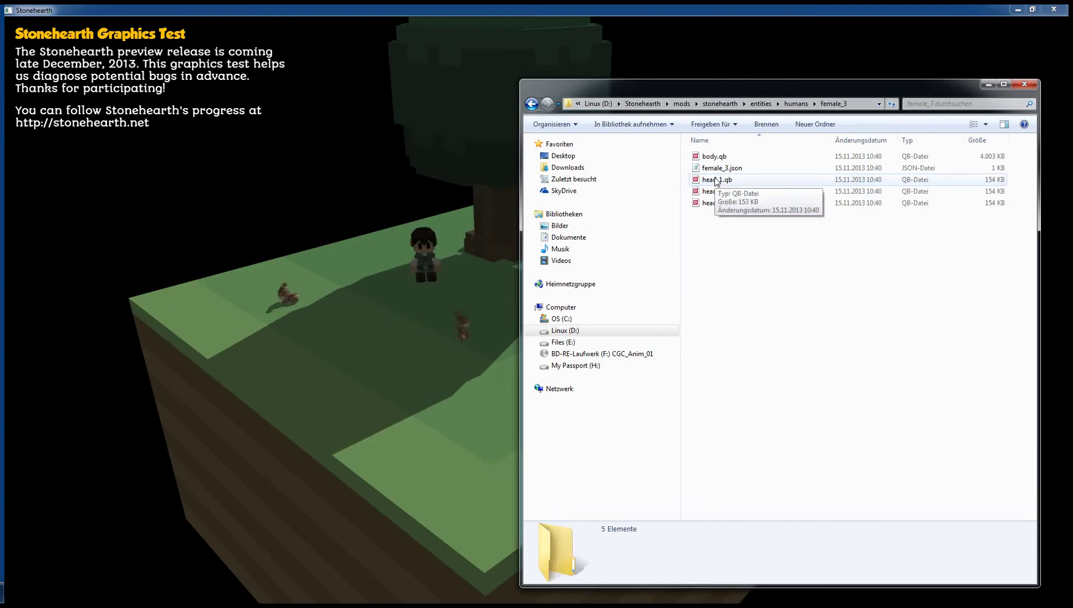
{"action": "left_click", "coordinate": [715, 157]}
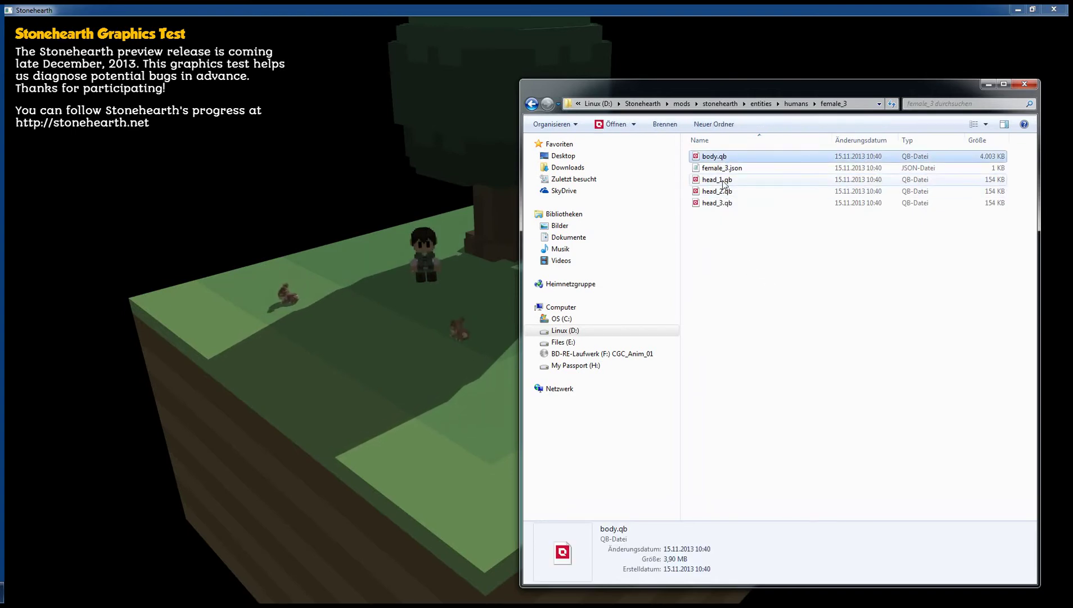
{"action": "left_click", "coordinate": [718, 179]}
{"action": "left_click", "coordinate": [720, 192]}
{"action": "left_click", "coordinate": [724, 201]}
Open female_3.json in Notepad and move its window to the left
{"action": "left_click", "coordinate": [721, 169]}
{"action": "double_click", "coordinate": [721, 169]}
{"action": "left_click_drag", "start_coordinate": [828, 67], "coordinate": [246, 104]}
Highlight the head_1–3 model list, the one_of type and the body.qb entry in female_3.json
{"action": "left_click", "coordinate": [711, 169]}
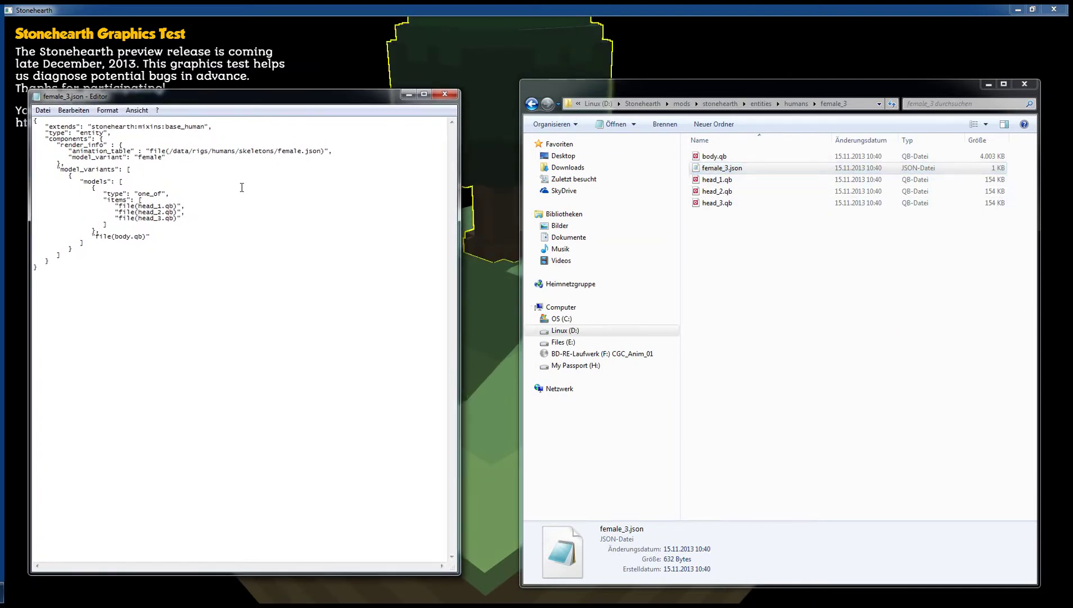
{"action": "left_click", "coordinate": [154, 204]}
{"action": "left_click_drag", "start_coordinate": [116, 234], "coordinate": [60, 204]}
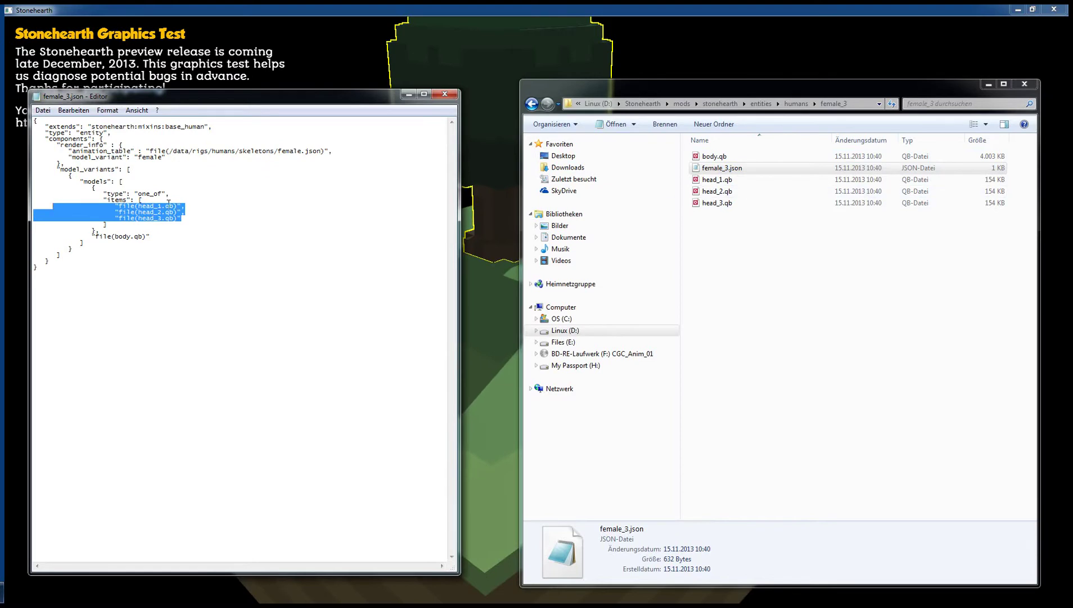
{"action": "mouse_move", "coordinate": [115, 194]}
{"action": "left_mouse_down"}
{"action": "mouse_move", "coordinate": [176, 198]}
{"action": "mouse_move", "coordinate": [121, 211]}
{"action": "left_mouse_up"}
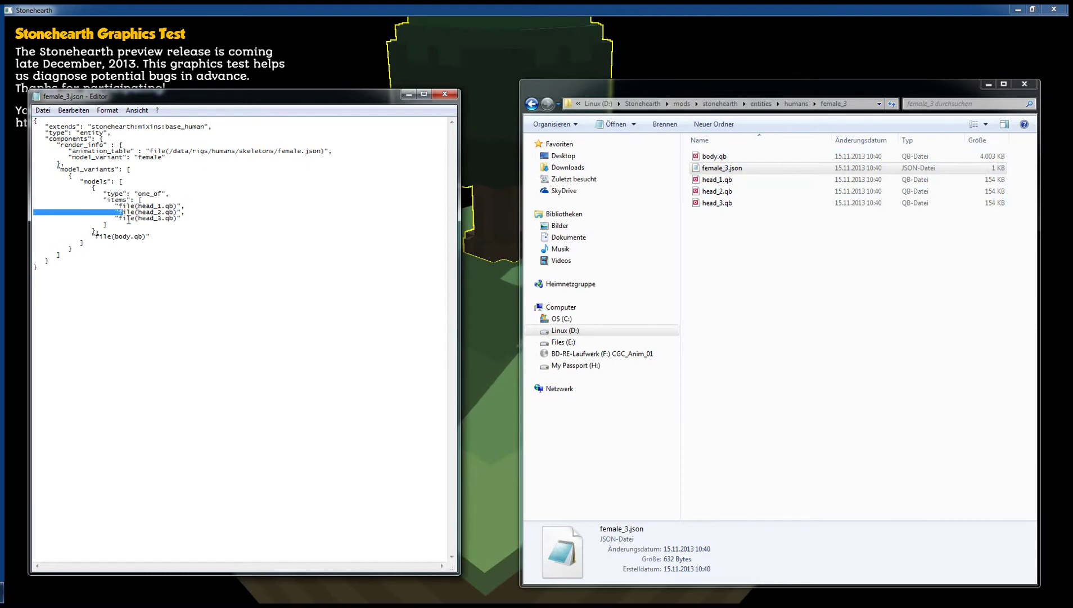
{"action": "left_click_drag", "start_coordinate": [84, 242], "coordinate": [83, 231]}
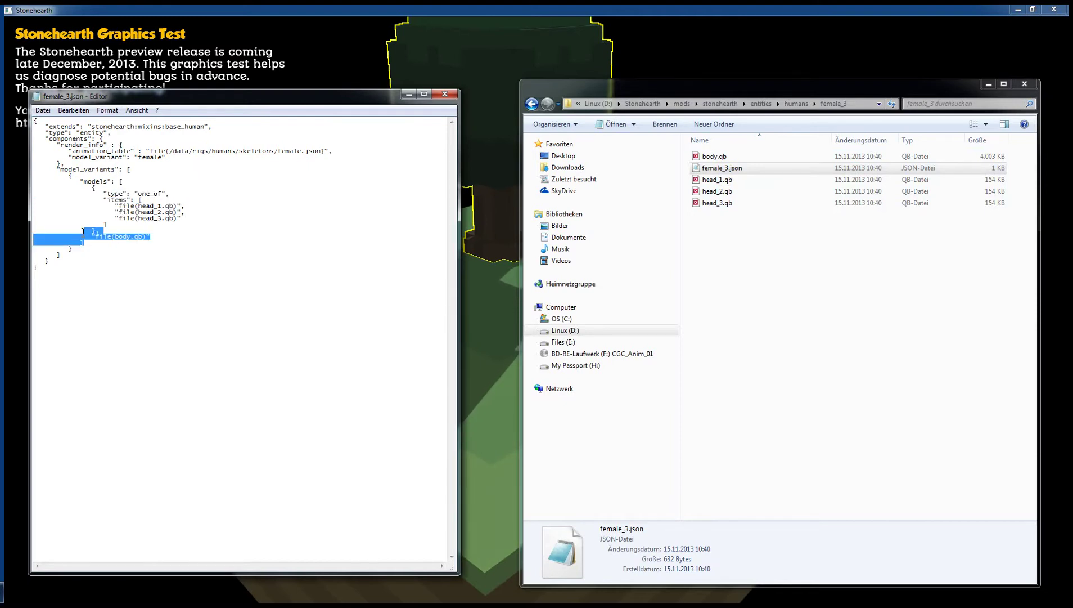
Close female_3.json and select body.qb, head_1.qb, then head_2.qb in the folder
{"action": "left_click", "coordinate": [445, 94]}
{"action": "left_click", "coordinate": [715, 156]}
{"action": "left_click", "coordinate": [718, 180]}
{"action": "left_click", "coordinate": [713, 193]}
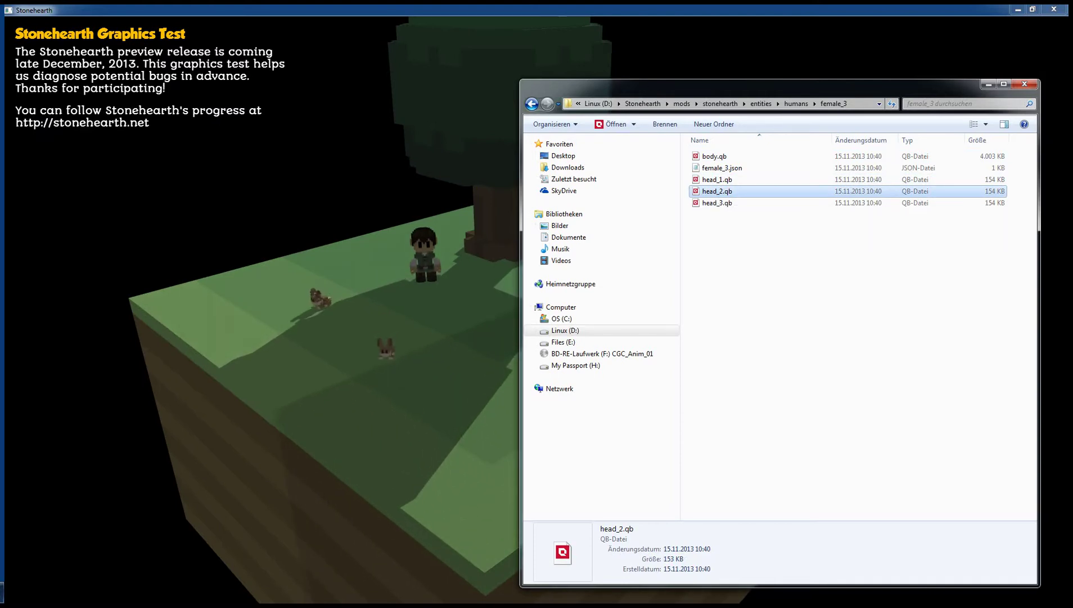
Open head_2.qb in Qubicle Constructor, select the head matrix and nudge it along X
{"action": "double_click", "coordinate": [717, 191]}
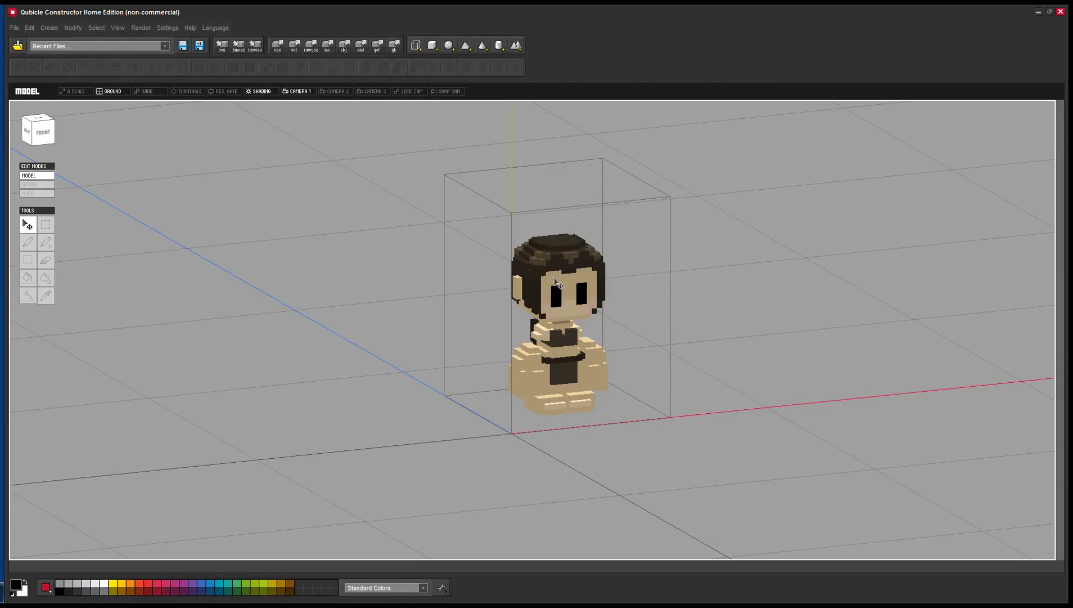
{"action": "left_click", "coordinate": [557, 283]}
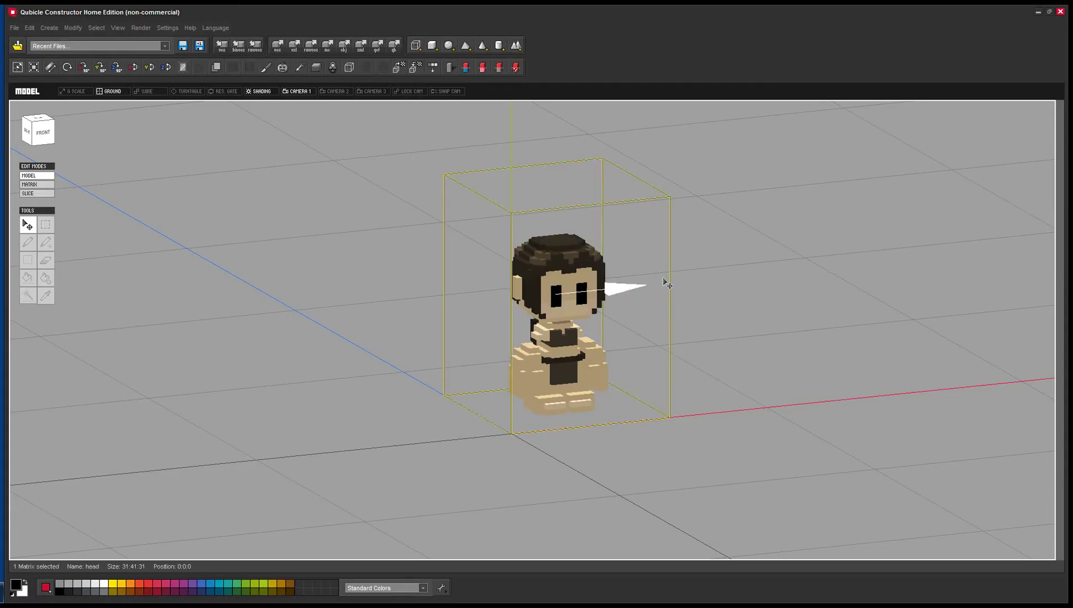
{"action": "mouse_move", "coordinate": [619, 292]}
{"action": "left_mouse_down"}
{"action": "mouse_move", "coordinate": [706, 290]}
{"action": "mouse_move", "coordinate": [592, 297]}
{"action": "mouse_move", "coordinate": [622, 294]}
{"action": "left_mouse_up"}
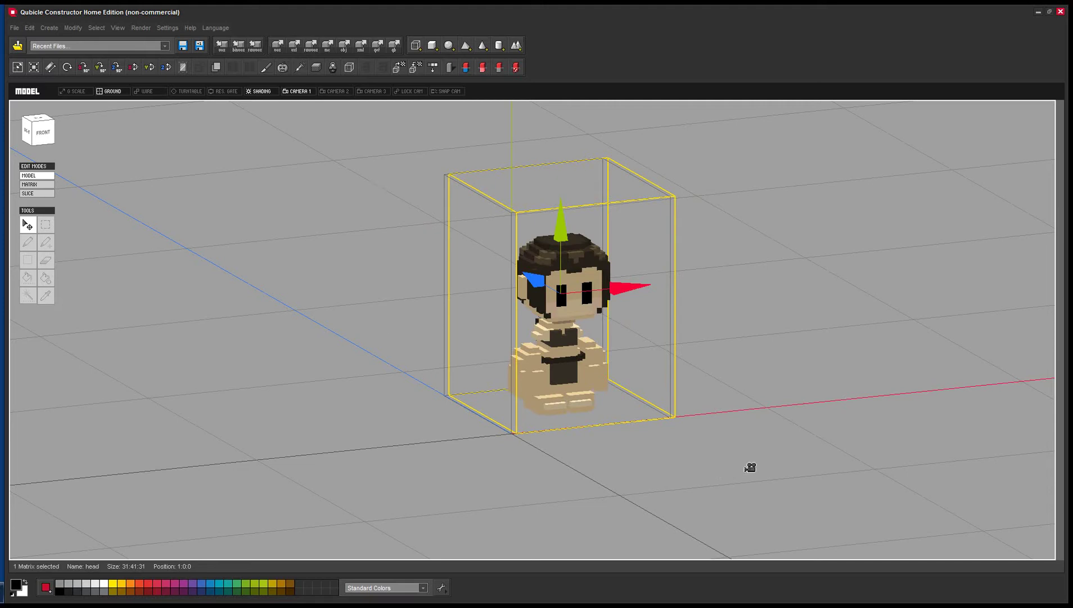
{"action": "right_click_drag", "start_coordinate": [750, 466], "coordinate": [728, 478]}
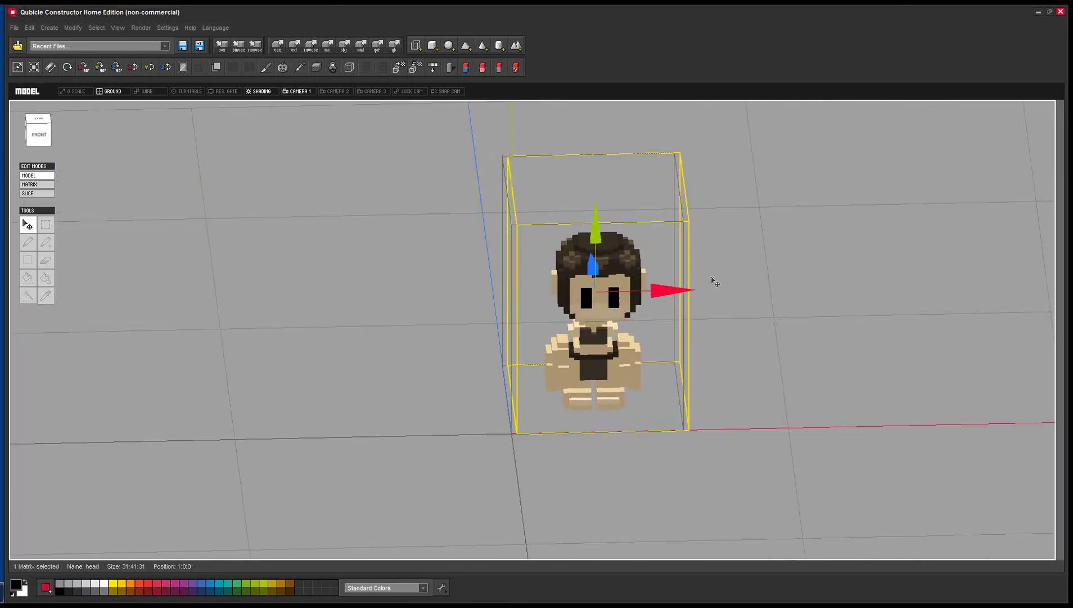
{"action": "left_click_drag", "start_coordinate": [663, 292], "coordinate": [660, 300]}
Orbit the camera around the head from several angles, ending with the female_3 folder in front
{"action": "right_click_drag", "start_coordinate": [520, 477], "coordinate": [673, 458]}
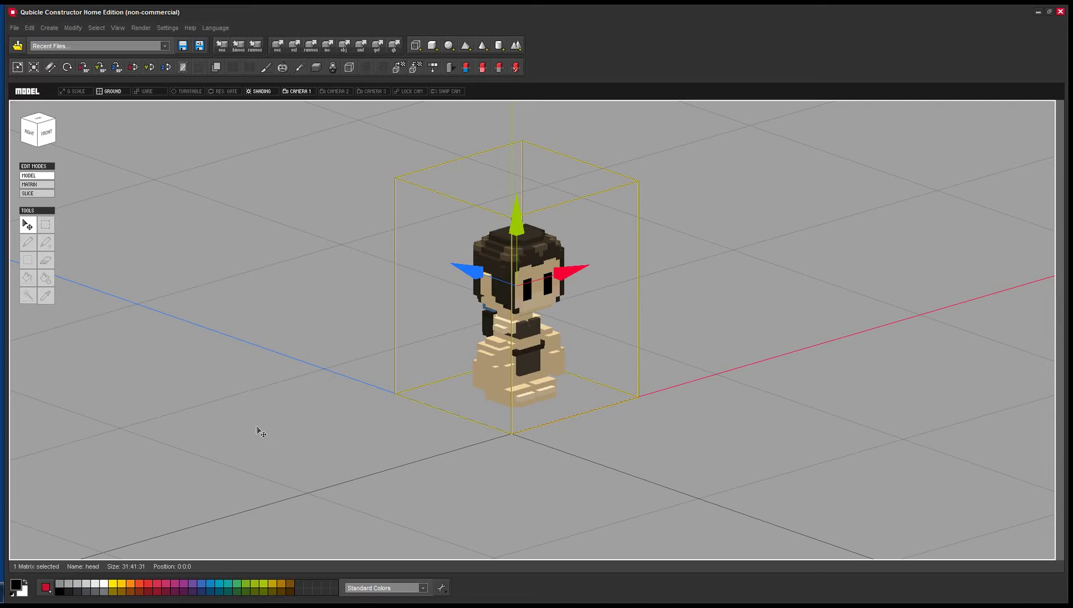
{"action": "right_click_drag", "start_coordinate": [663, 453], "coordinate": [596, 462]}
{"action": "right_click_drag", "start_coordinate": [515, 476], "coordinate": [532, 476]}
{"action": "right_click_drag", "start_coordinate": [435, 437], "coordinate": [441, 442]}
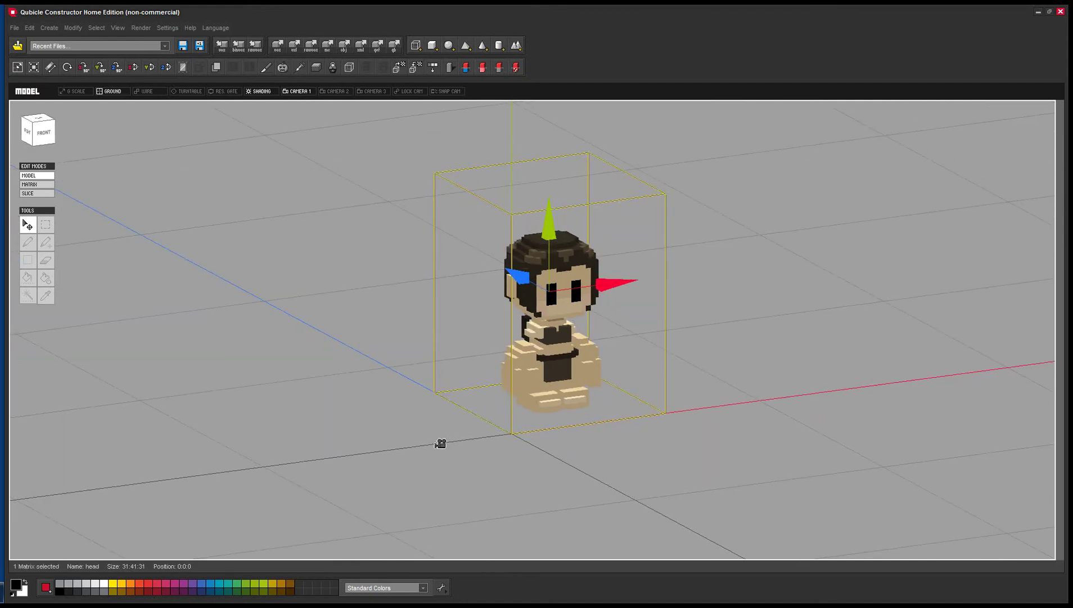
{"action": "right_click_drag", "start_coordinate": [446, 498], "coordinate": [242, 415]}
{"action": "key", "text": "alt+Tab"}
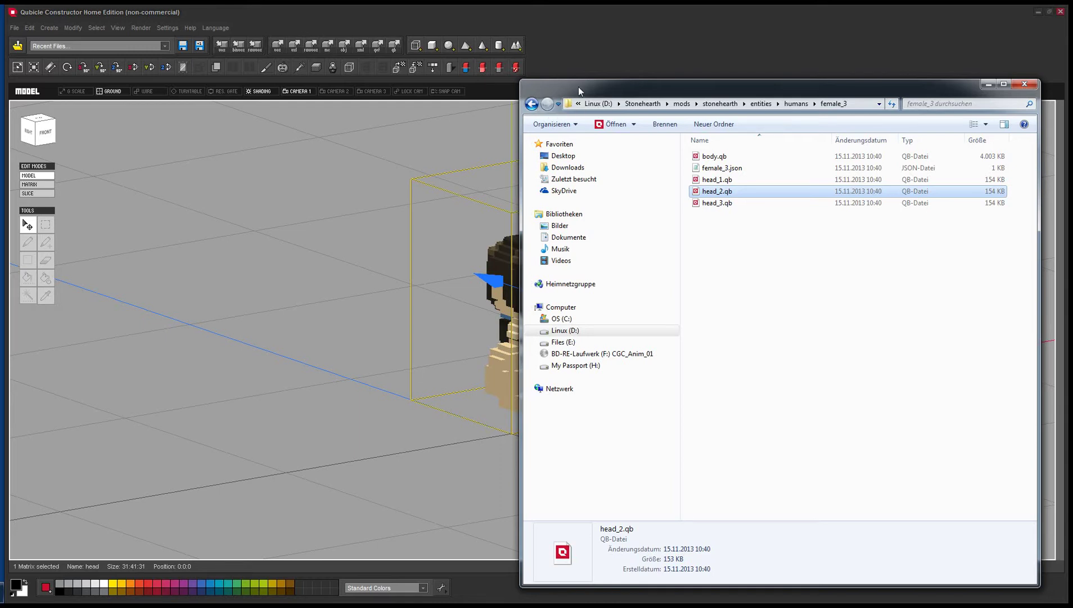
Move the folder window to the left, narrow it, and go back to the stonehearth mod folder
{"action": "left_click_drag", "start_coordinate": [577, 87], "coordinate": [72, 49]}
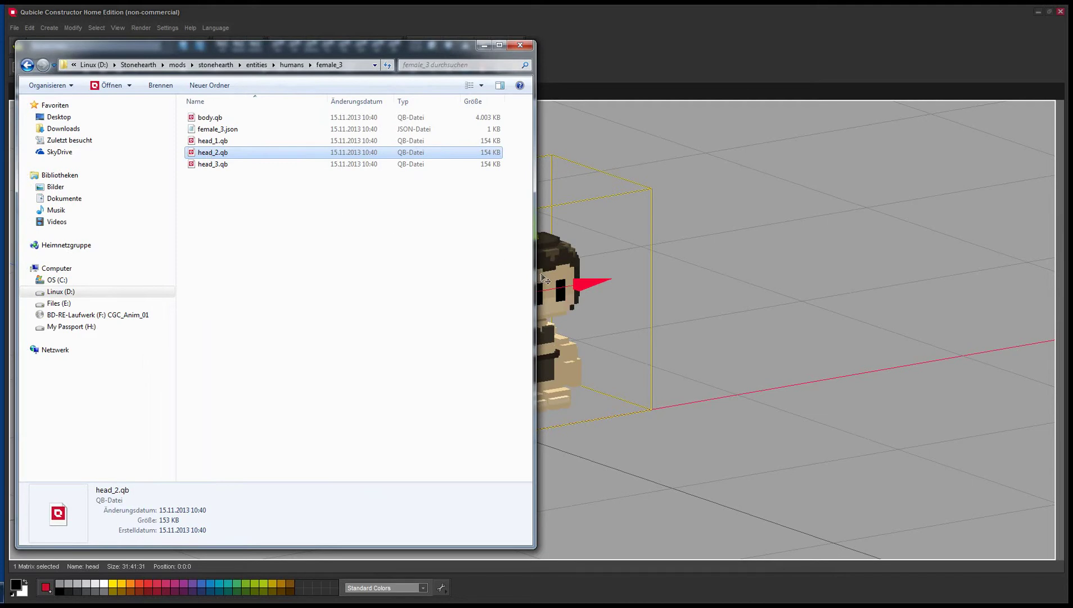
{"action": "left_click_drag", "start_coordinate": [535, 273], "coordinate": [514, 273]}
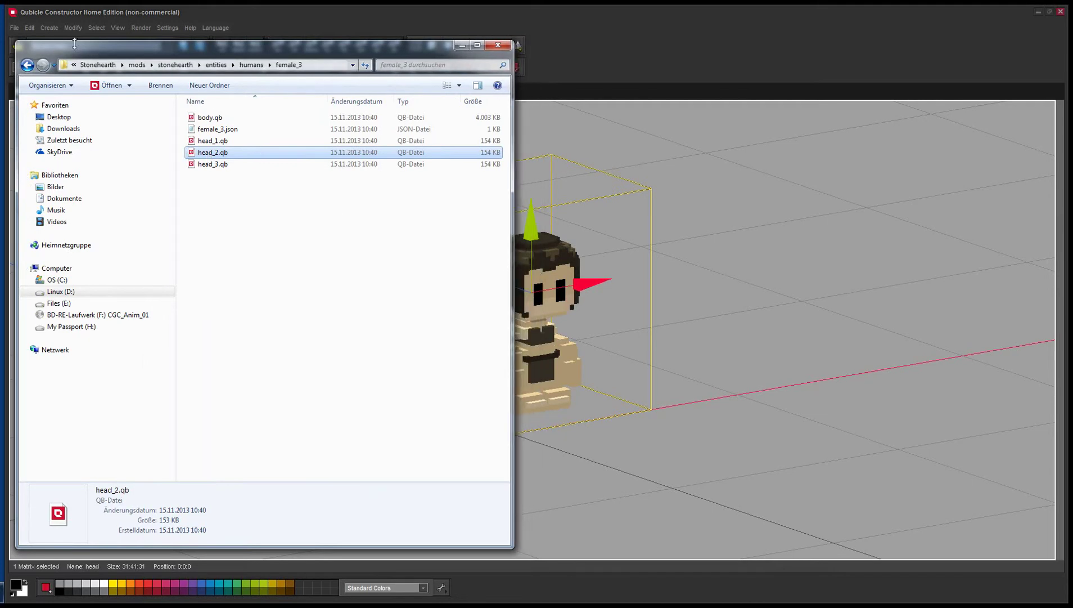
{"action": "left_click", "coordinate": [27, 66]}
{"action": "left_click", "coordinate": [27, 66]}
{"action": "left_click", "coordinate": [27, 66]}
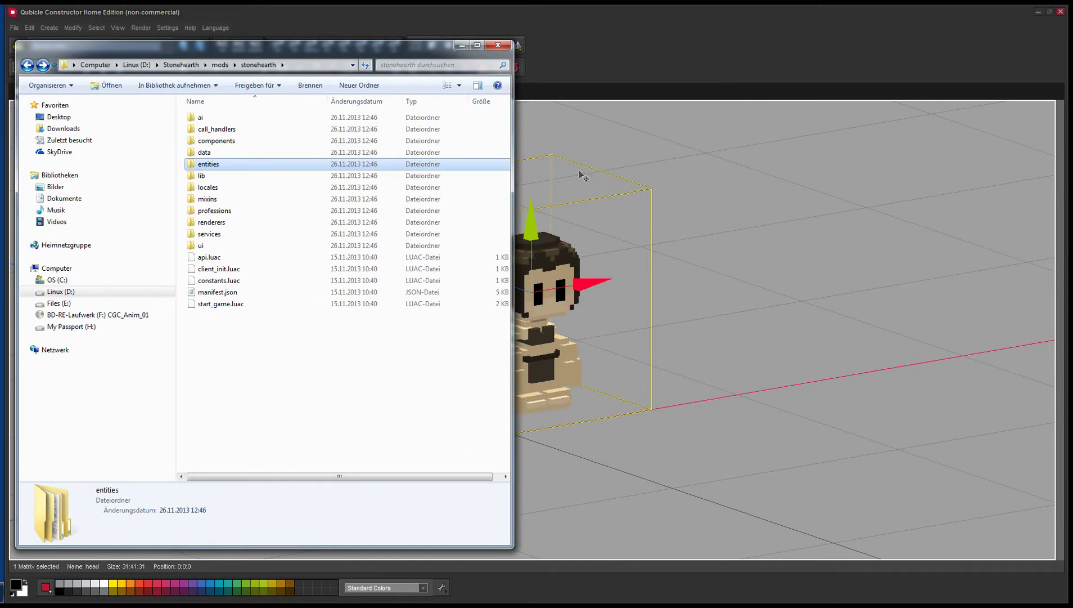
Navigate into data\rigs\humans\skeletons, briefly checking the animations folder on the way
{"action": "double_click", "coordinate": [217, 152]}
{"action": "double_click", "coordinate": [212, 140]}
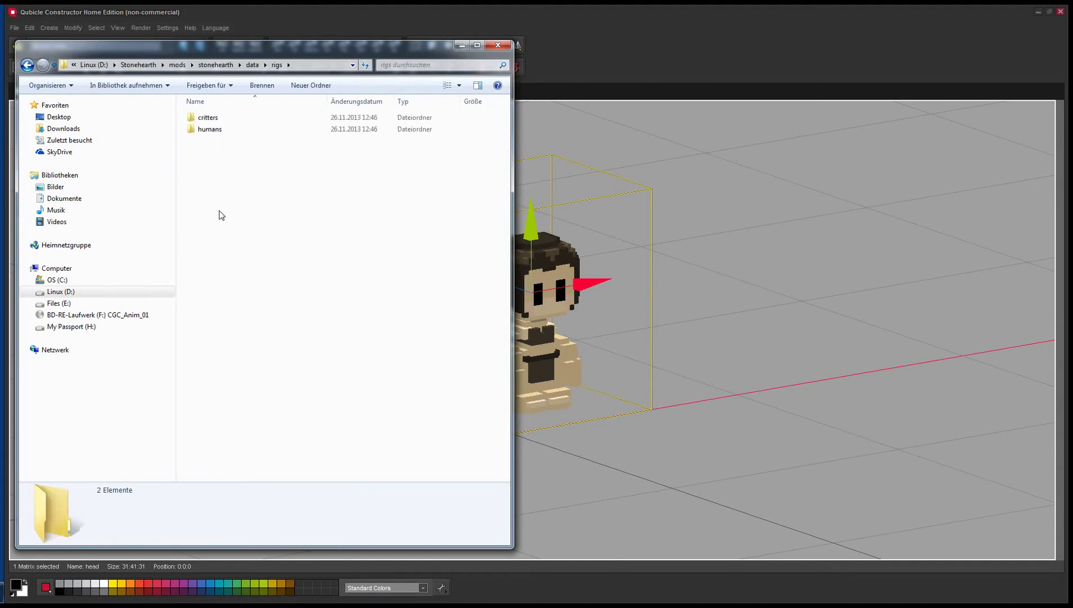
{"action": "double_click", "coordinate": [219, 129]}
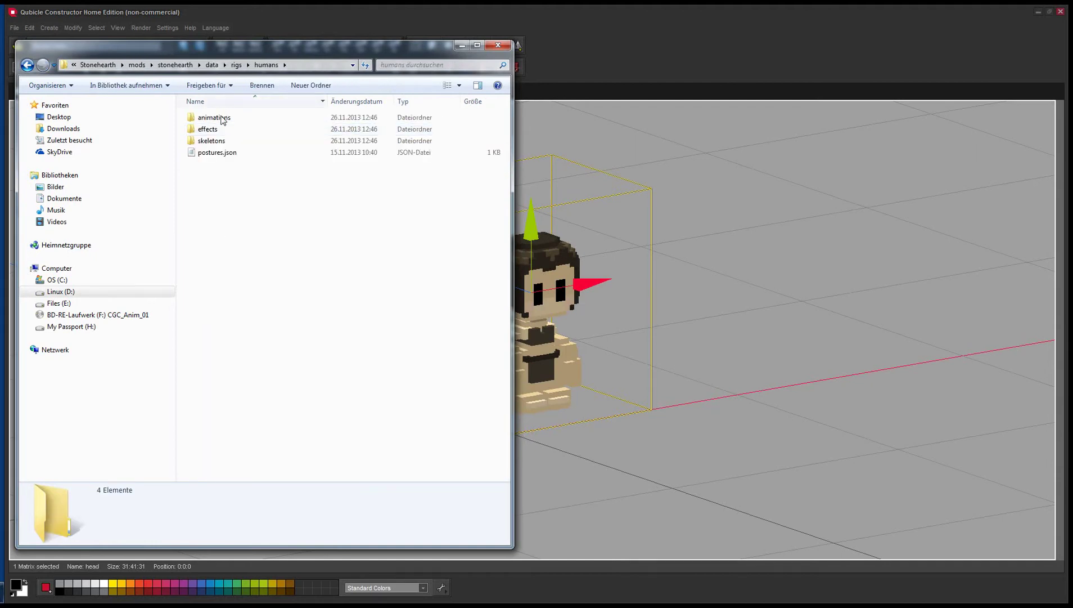
{"action": "double_click", "coordinate": [222, 144]}
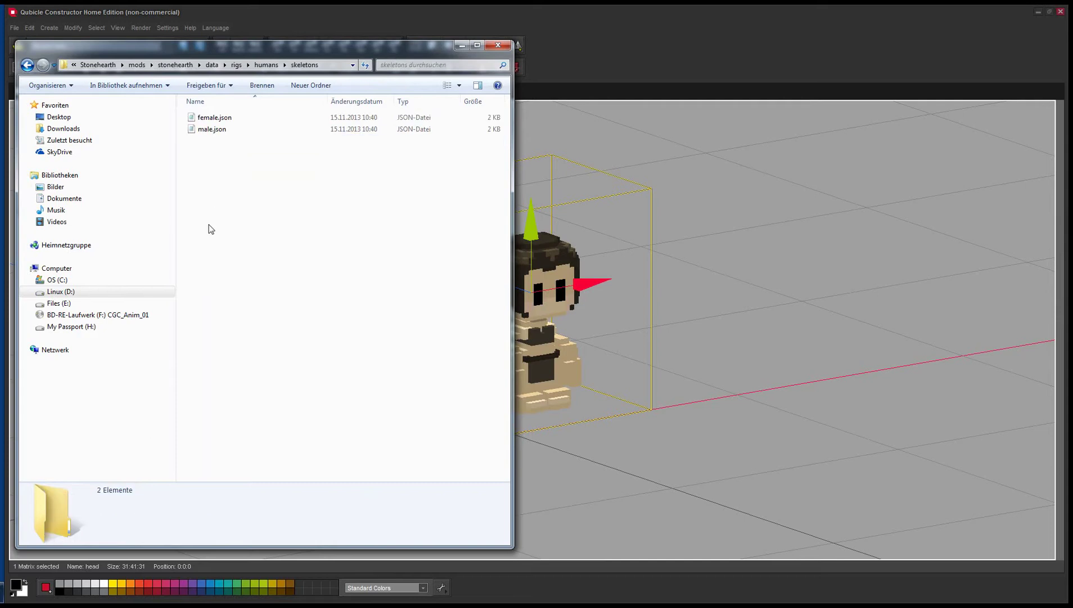
{"action": "left_click", "coordinate": [27, 65]}
{"action": "left_click", "coordinate": [212, 141]}
{"action": "left_click", "coordinate": [212, 117]}
{"action": "left_click", "coordinate": [209, 141]}
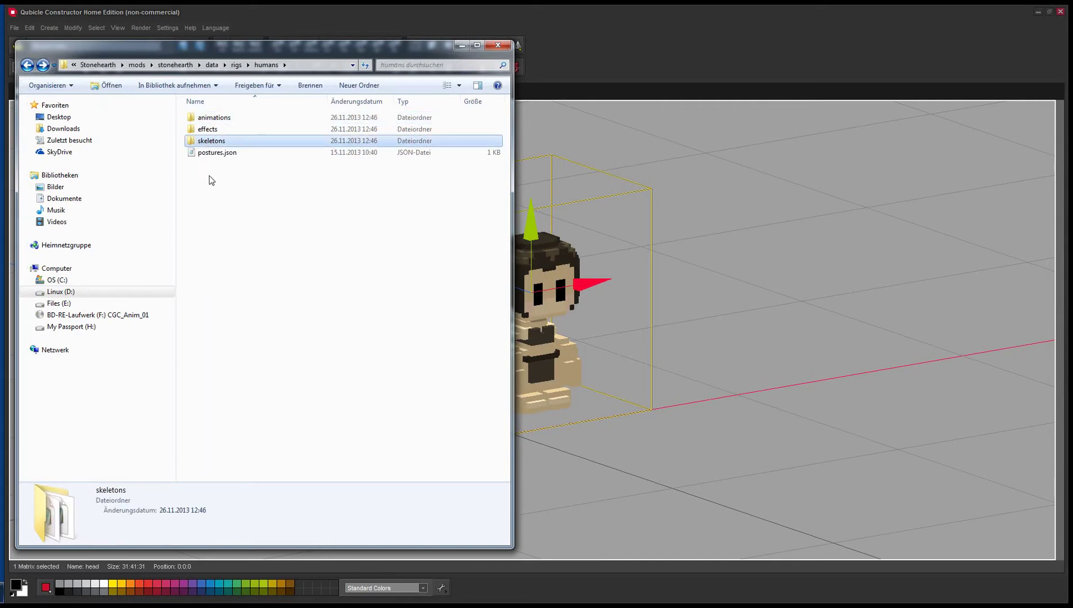
{"action": "double_click", "coordinate": [207, 145]}
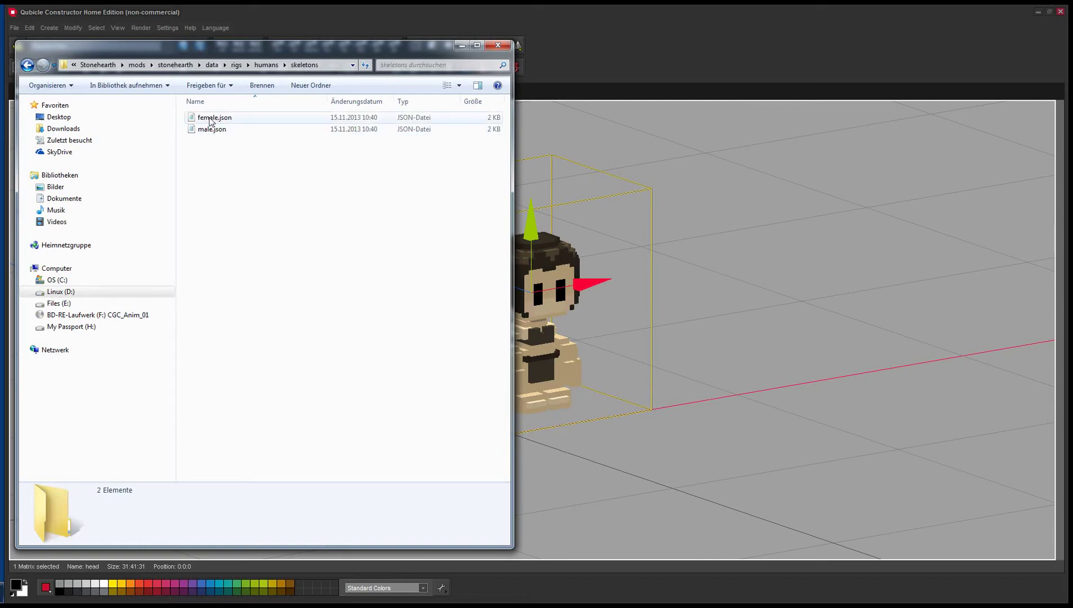
Open female.json in Notepad, place it on the right, and minimize the folder window
{"action": "double_click", "coordinate": [227, 118]}
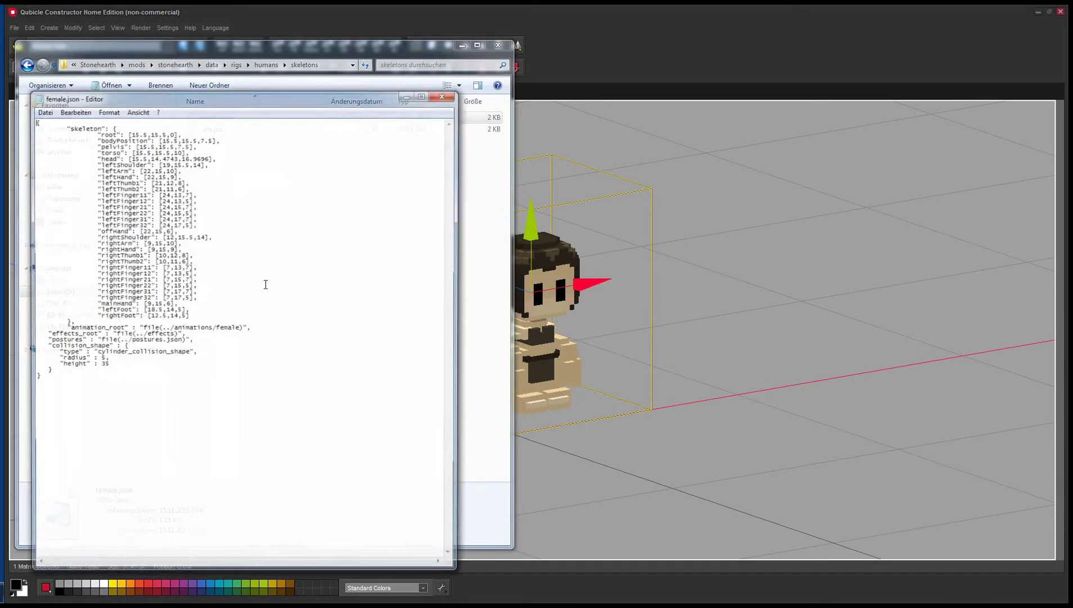
{"action": "left_click_drag", "start_coordinate": [263, 104], "coordinate": [865, 74]}
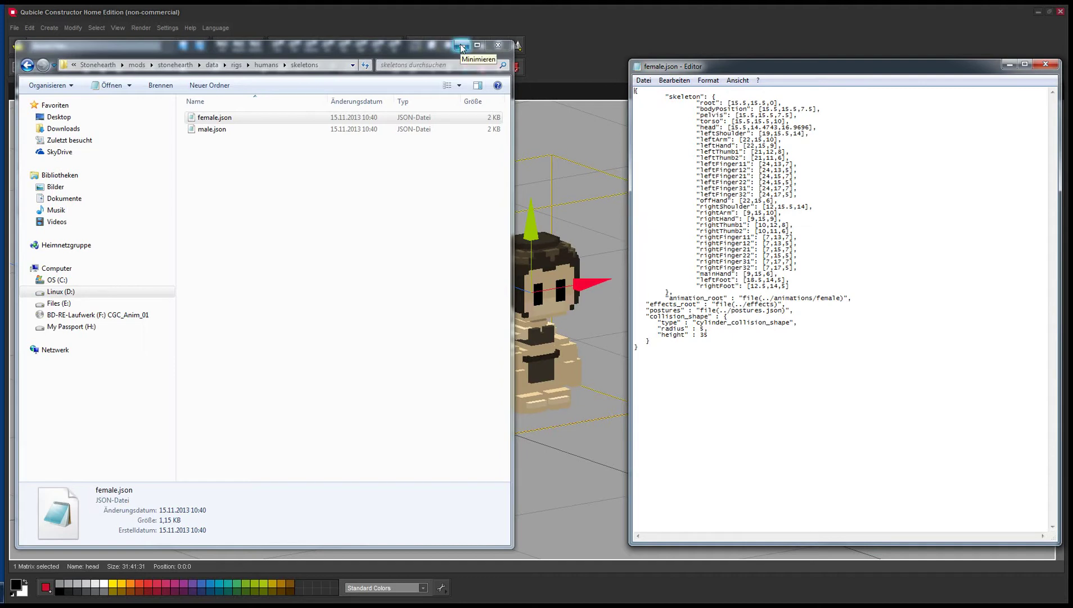
{"action": "left_click", "coordinate": [461, 45]}
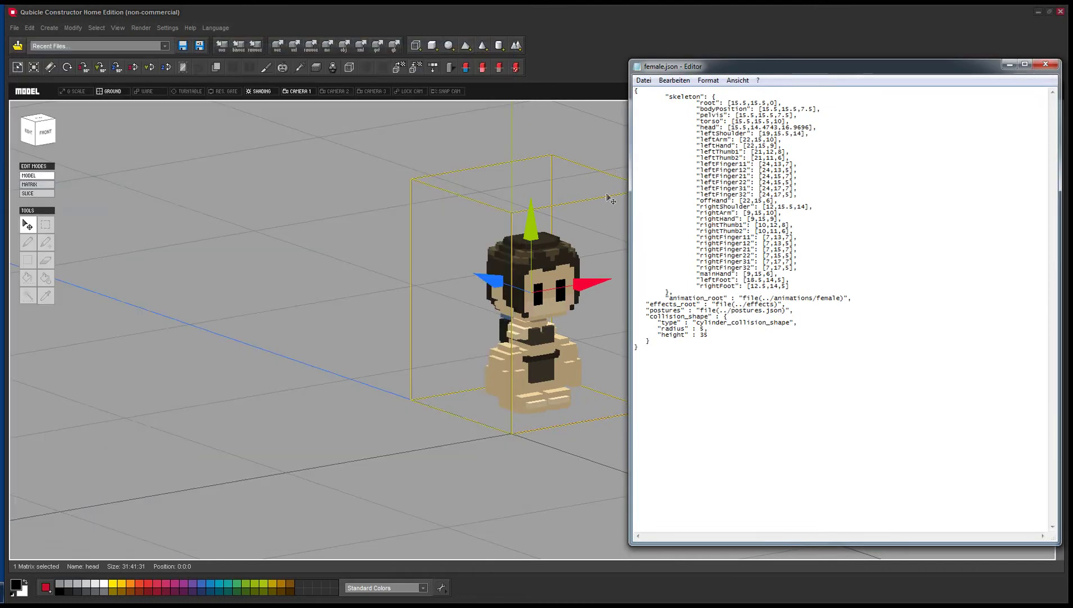
{"action": "left_click_drag", "start_coordinate": [632, 212], "coordinate": [689, 212]}
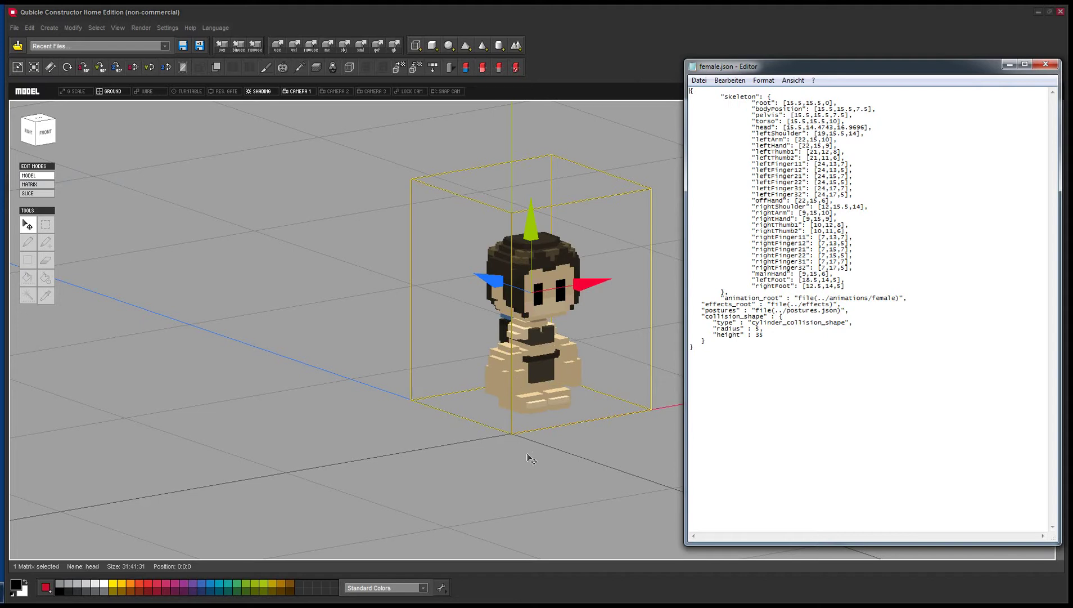
Orbit the character view in Qubicle, then bring female.json back to the front
{"action": "left_click", "coordinate": [580, 430]}
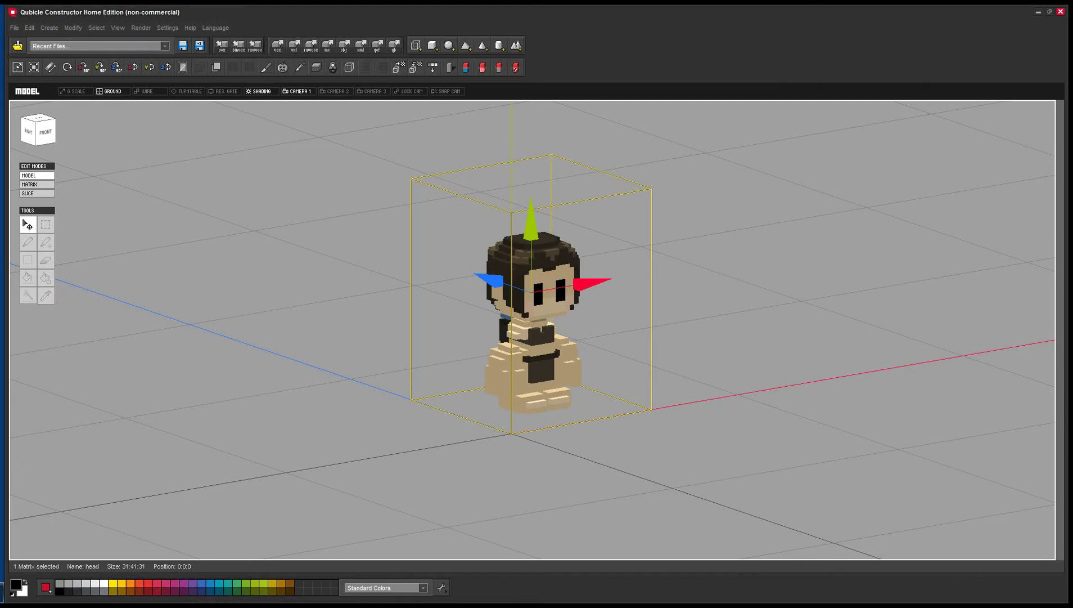
{"action": "mouse_move", "coordinate": [541, 447]}
{"action": "right_mouse_down"}
{"action": "mouse_move", "coordinate": [573, 449]}
{"action": "mouse_move", "coordinate": [532, 445]}
{"action": "right_mouse_up"}
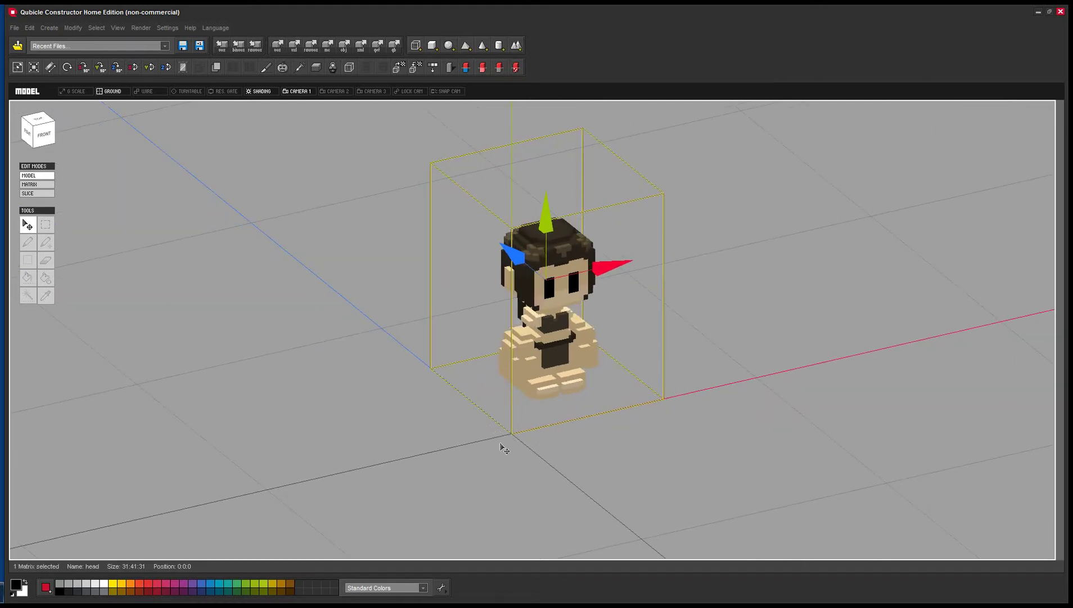
{"action": "key", "text": "alt+Tab"}
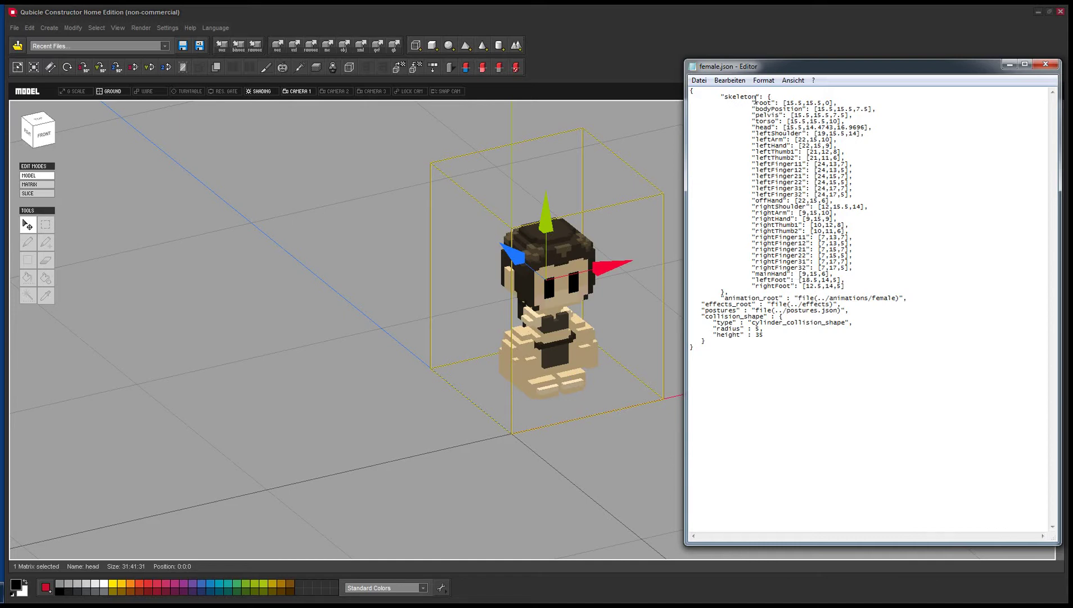
Highlight the first joint coordinates and the head entry at 15.5,14.4743,16.9696 in female.json
{"action": "left_click_drag", "start_coordinate": [754, 103], "coordinate": [758, 120]}
{"action": "left_click", "coordinate": [774, 163]}
{"action": "double_click", "coordinate": [765, 127]}
{"action": "left_click", "coordinate": [555, 265]}
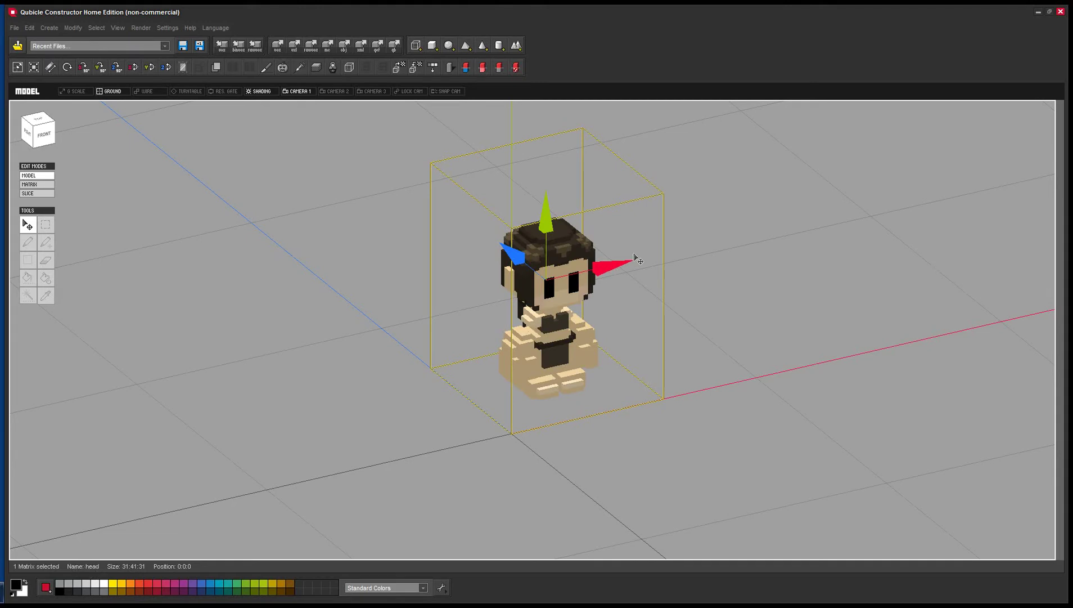
Slide the head matrix left along X and check its name without renaming
{"action": "left_click_drag", "start_coordinate": [608, 270], "coordinate": [388, 338]}
{"action": "key", "text": "F2"}
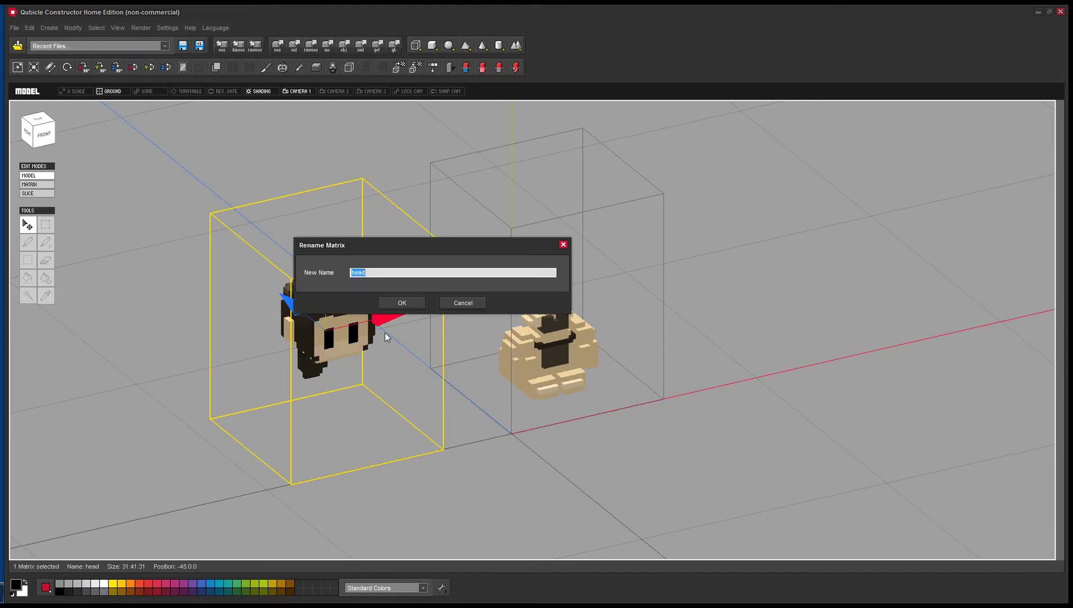
{"action": "left_click", "coordinate": [367, 272]}
{"action": "left_click", "coordinate": [474, 305]}
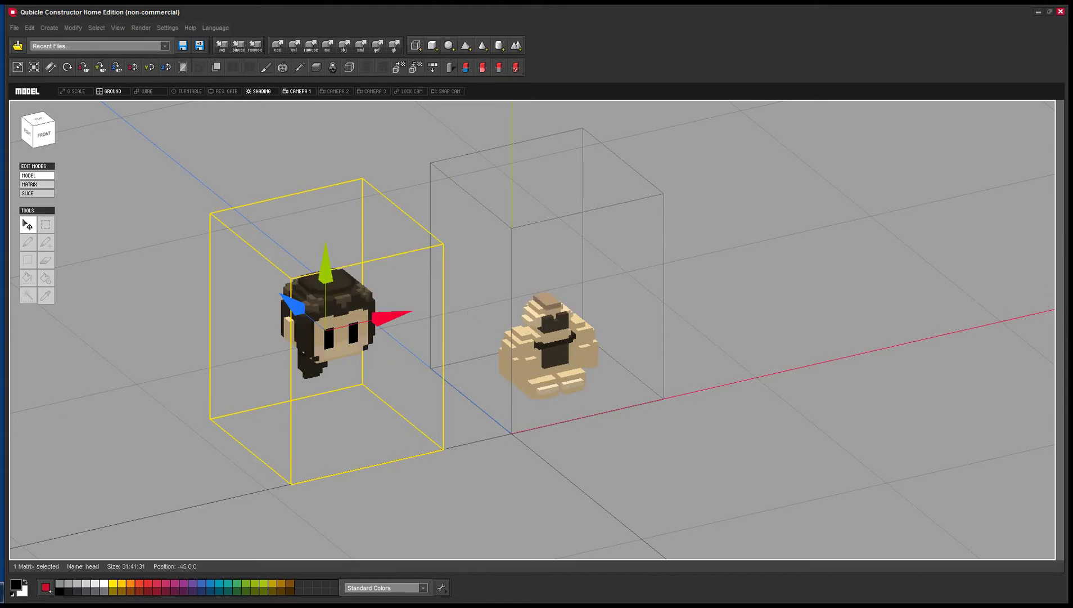
Clear the head highlight in female.json and return to the Qubicle viewport
{"action": "key", "text": "alt+Tab"}
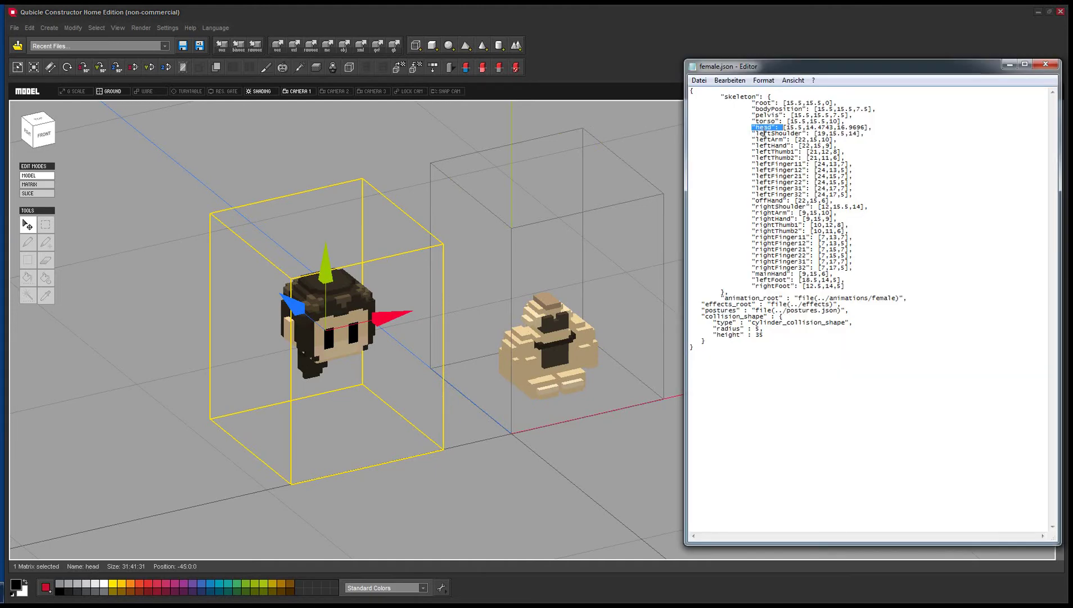
{"action": "left_click", "coordinate": [763, 135]}
{"action": "left_click", "coordinate": [613, 433]}
{"action": "scroll", "coordinate": [570, 390], "scroll_direction": "up", "scroll_amount": 5}
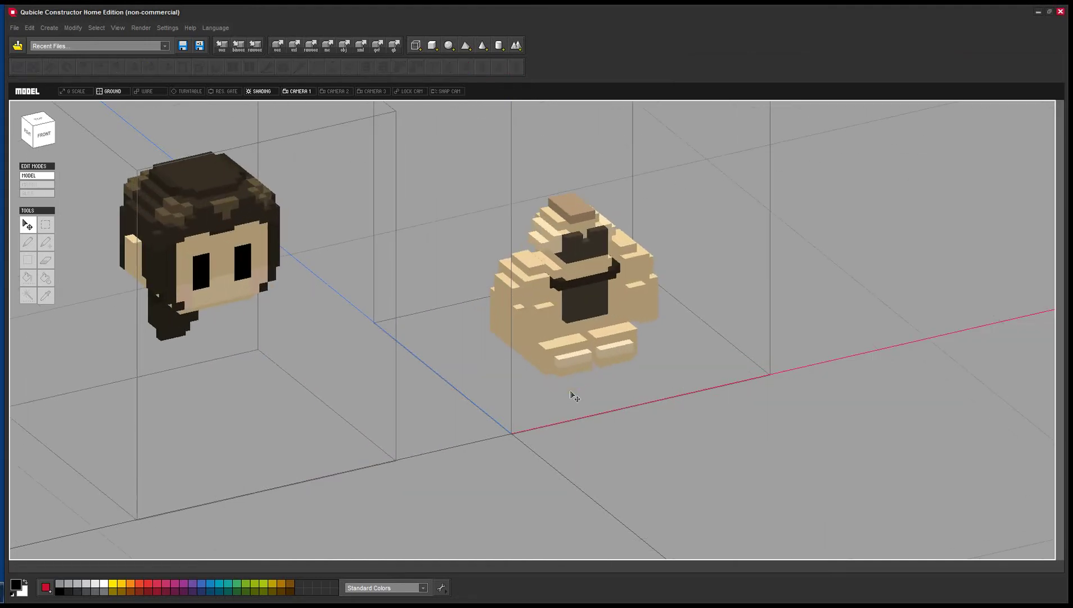
{"action": "scroll", "coordinate": [570, 395], "scroll_direction": "down", "scroll_amount": 1}
Select the torso matrix and slide it right along X to 34:0:0, keeping the name torso
{"action": "left_click", "coordinate": [498, 322]}
{"action": "left_click", "coordinate": [582, 243]}
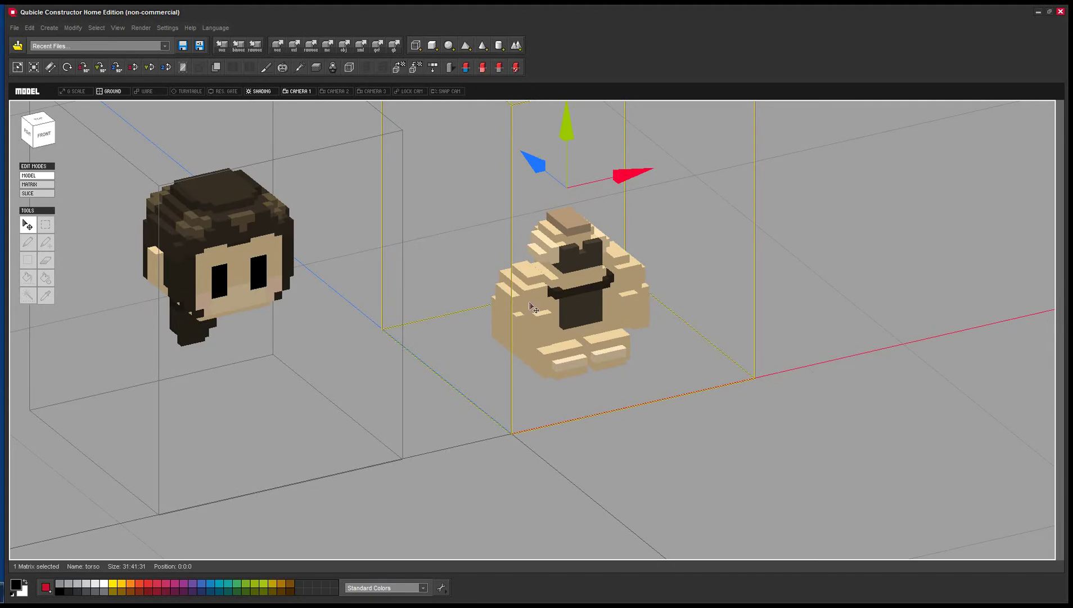
{"action": "left_click_drag", "start_coordinate": [628, 171], "coordinate": [895, 136]}
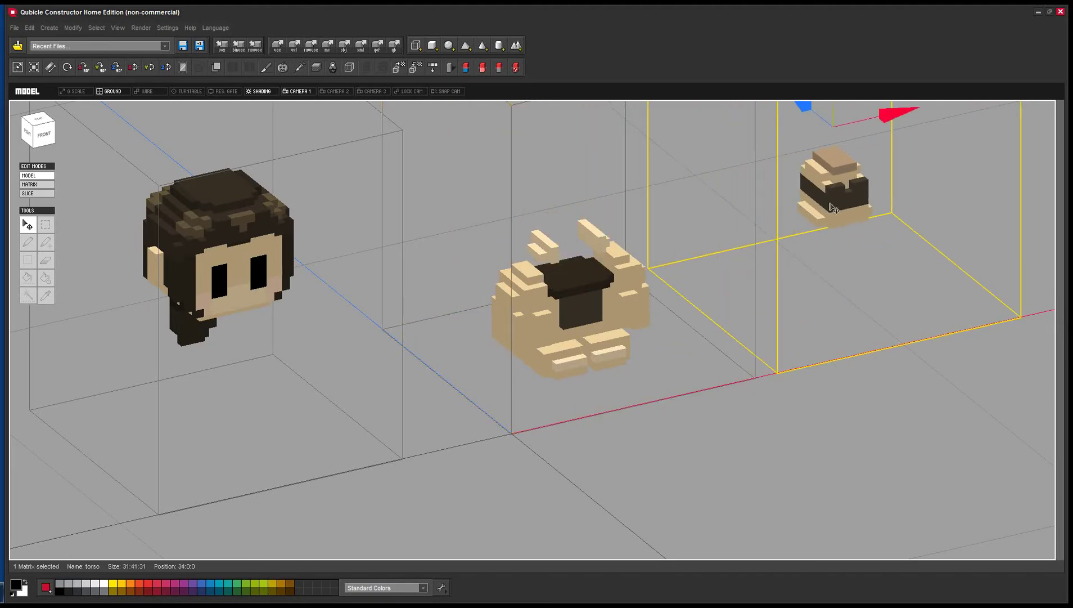
{"action": "key", "text": "F2"}
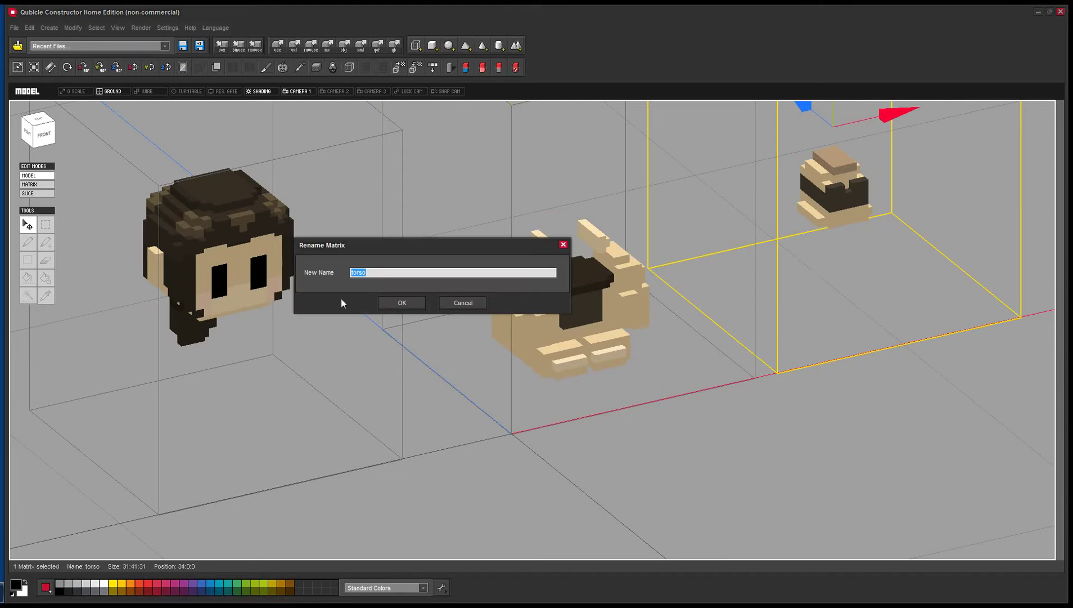
{"action": "left_click", "coordinate": [405, 272]}
{"action": "key", "text": "Return"}
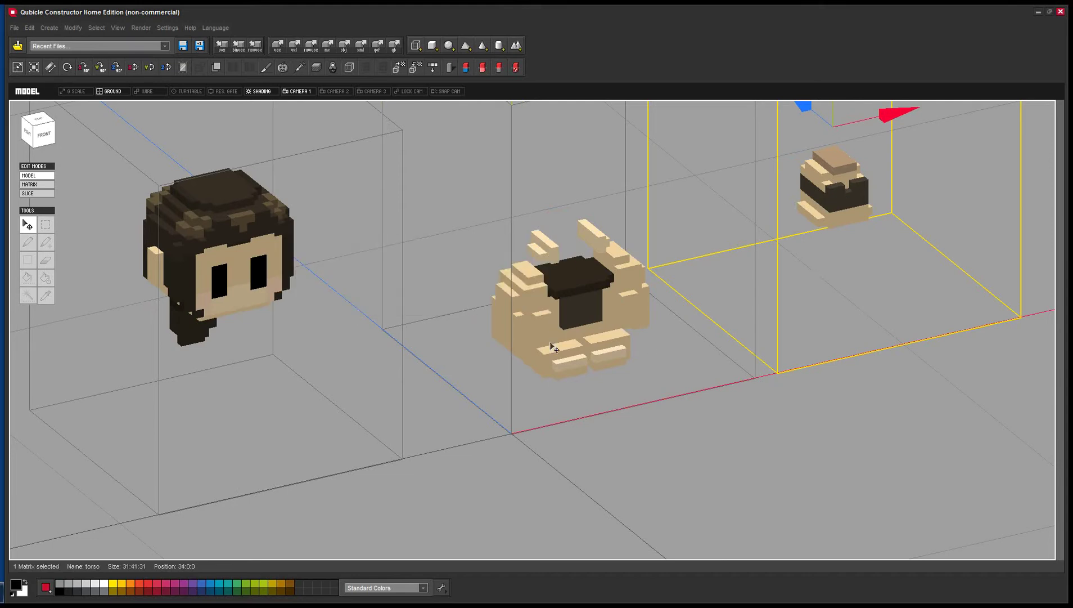
{"action": "scroll", "coordinate": [698, 410], "scroll_direction": "up", "scroll_amount": 2}
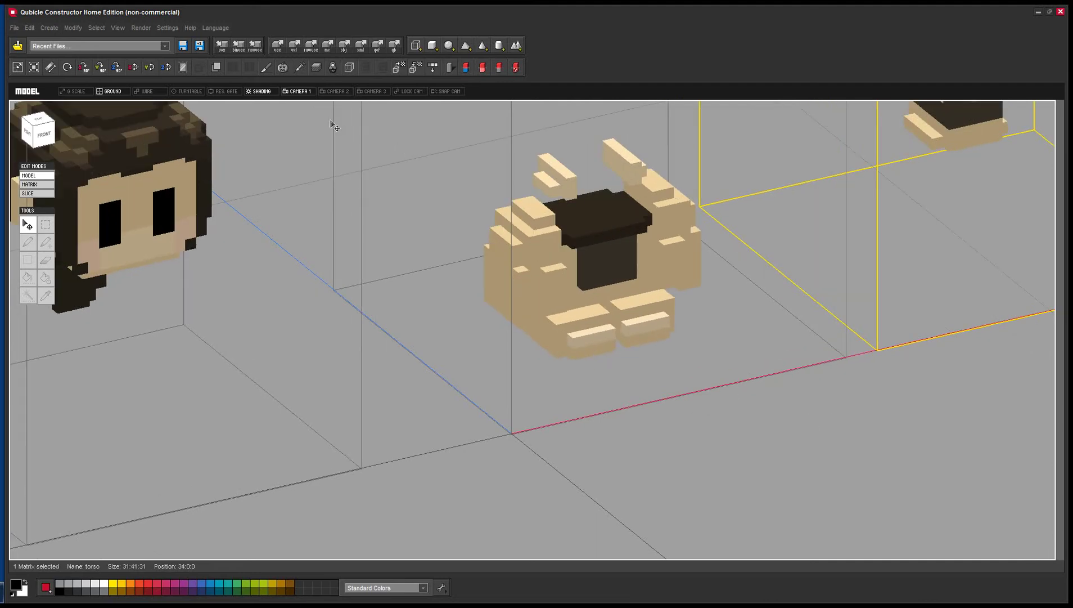
Deselect the torso, toggle Turntable on and off, and turn on Wire grid lines
{"action": "left_click", "coordinate": [198, 101]}
{"action": "left_click", "coordinate": [188, 91]}
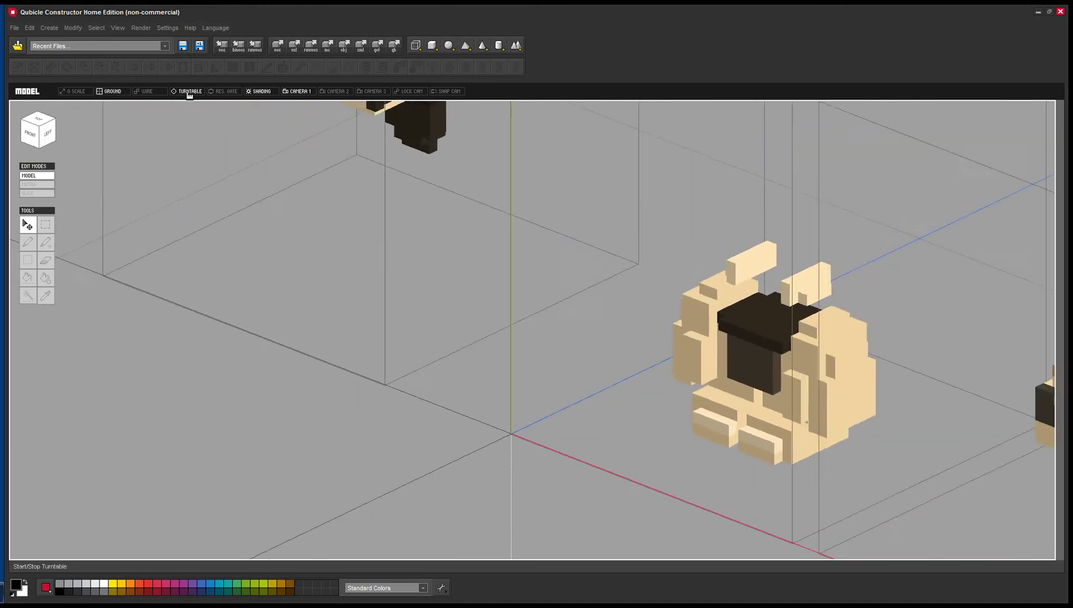
{"action": "left_click", "coordinate": [189, 91]}
{"action": "left_click", "coordinate": [150, 91]}
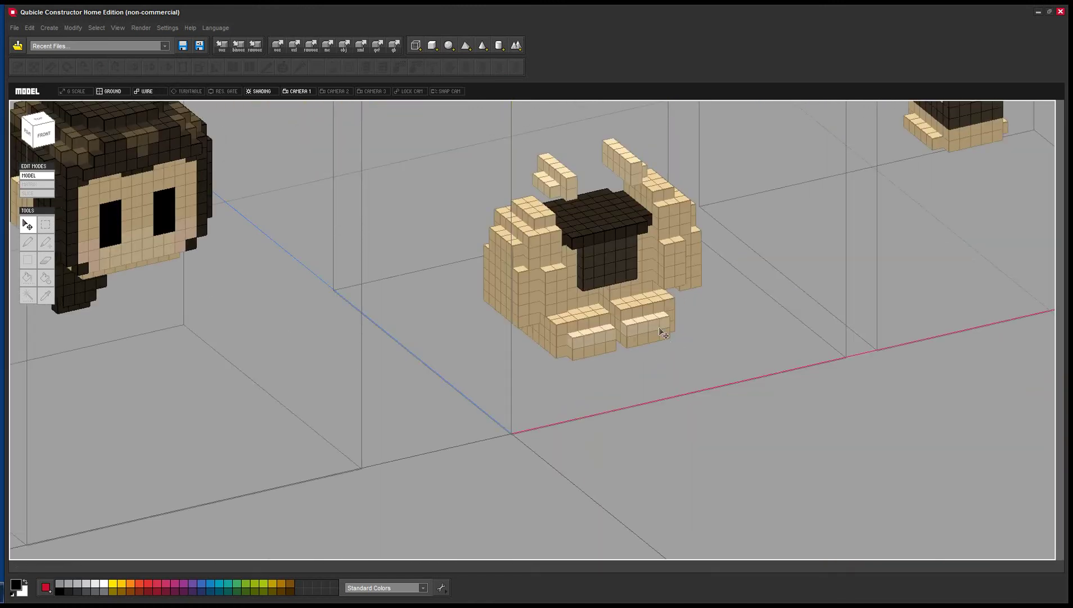
{"action": "right_click_drag", "start_coordinate": [661, 332], "coordinate": [647, 338]}
{"action": "right_click_drag", "start_coordinate": [511, 411], "coordinate": [476, 323]}
Slide rightThumb2 and rightThumb1 left along the X axis, out of the hand
{"action": "left_click", "coordinate": [504, 331]}
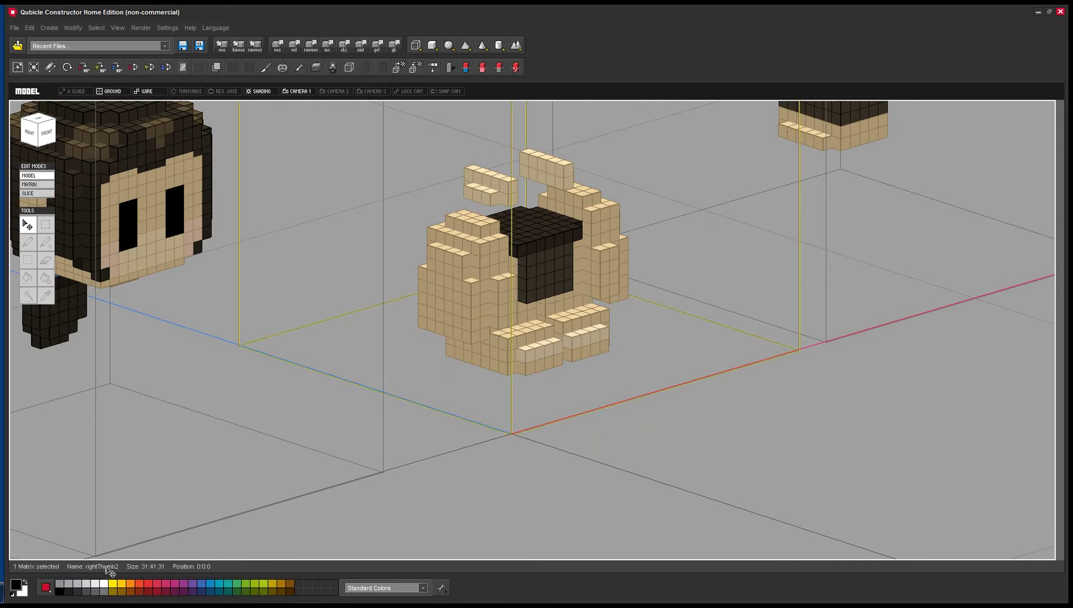
{"action": "scroll", "coordinate": [655, 168], "scroll_direction": "down", "scroll_amount": 3}
{"action": "left_click_drag", "start_coordinate": [573, 146], "coordinate": [378, 409]}
{"action": "left_click", "coordinate": [504, 322]}
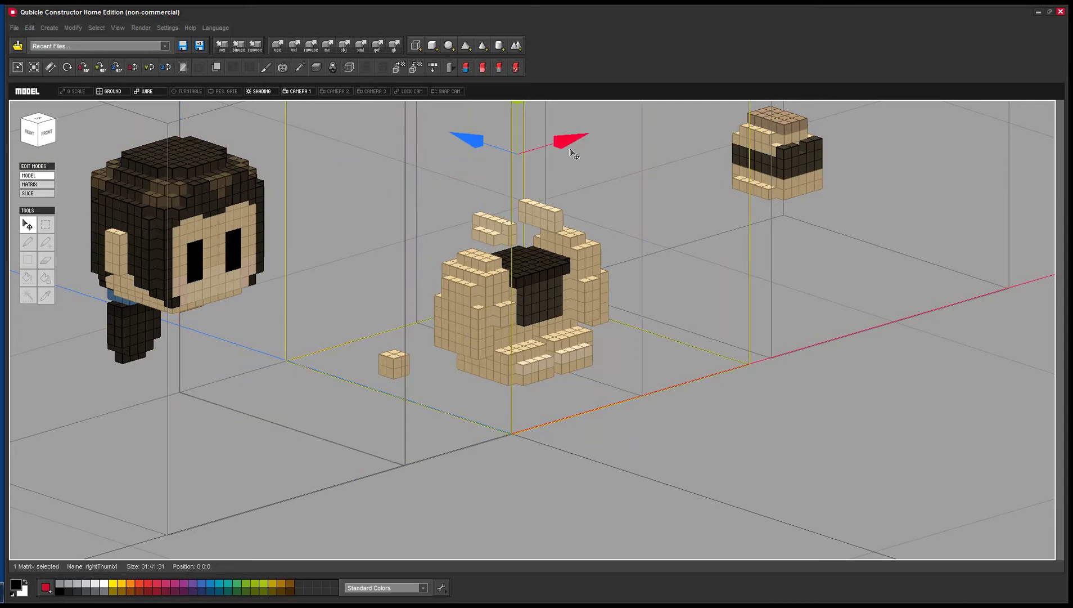
{"action": "left_click_drag", "start_coordinate": [572, 148], "coordinate": [328, 315]}
{"action": "left_click_drag", "start_coordinate": [419, 188], "coordinate": [464, 184]}
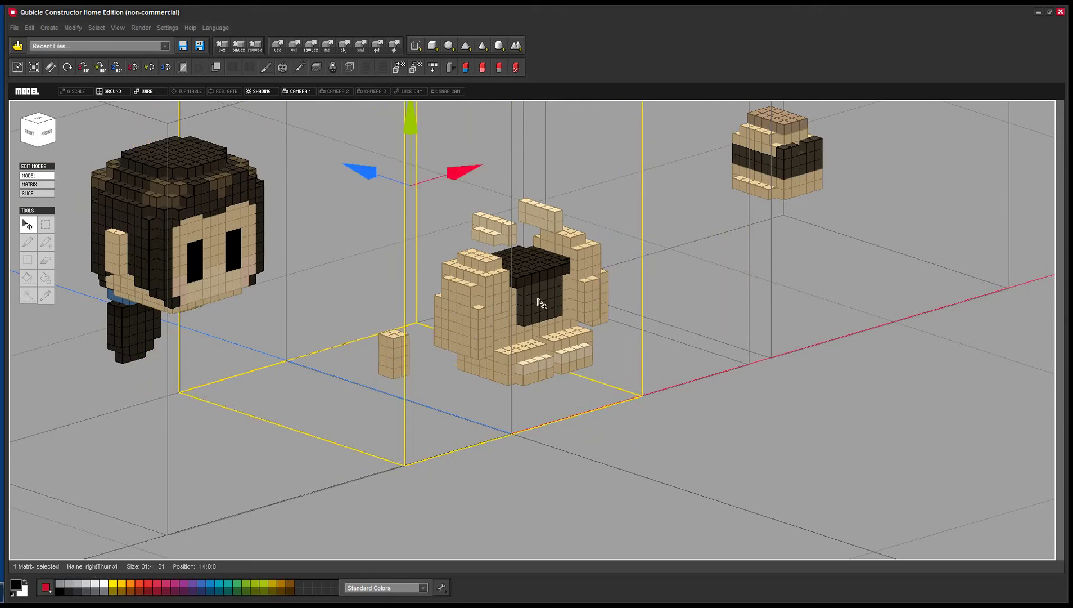
Select the pelvis, rightFoot and leftFoot matrices, then the pulled-out thumb block
{"action": "left_click", "coordinate": [541, 303]}
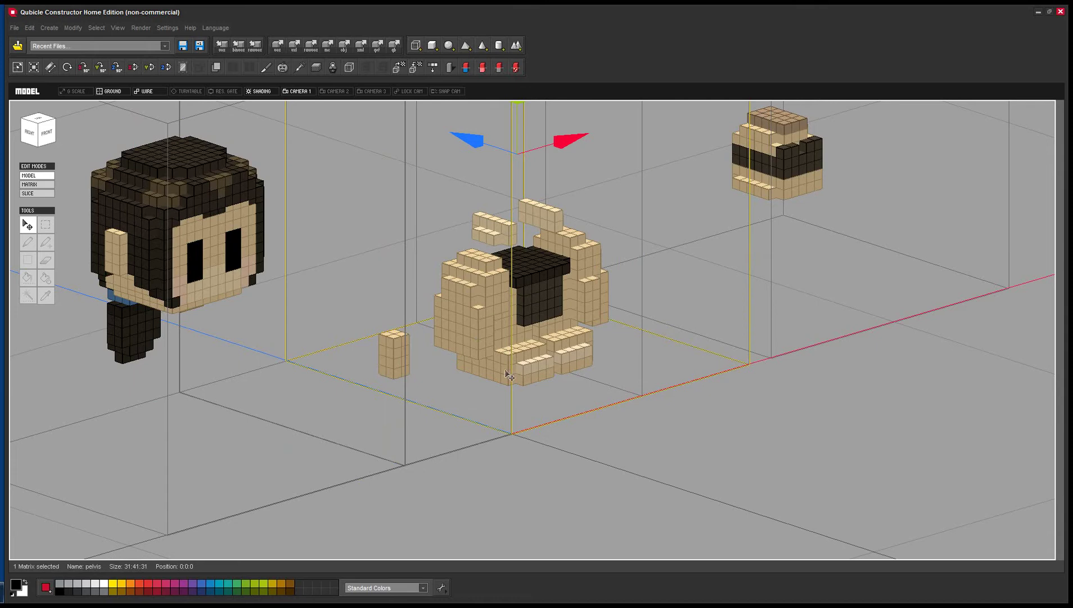
{"action": "left_click", "coordinate": [527, 359]}
{"action": "left_click", "coordinate": [575, 356]}
{"action": "scroll", "coordinate": [672, 278], "scroll_direction": "down", "scroll_amount": 1}
{"action": "scroll", "coordinate": [662, 286], "scroll_direction": "down", "scroll_amount": 3}
{"action": "left_click", "coordinate": [453, 392]}
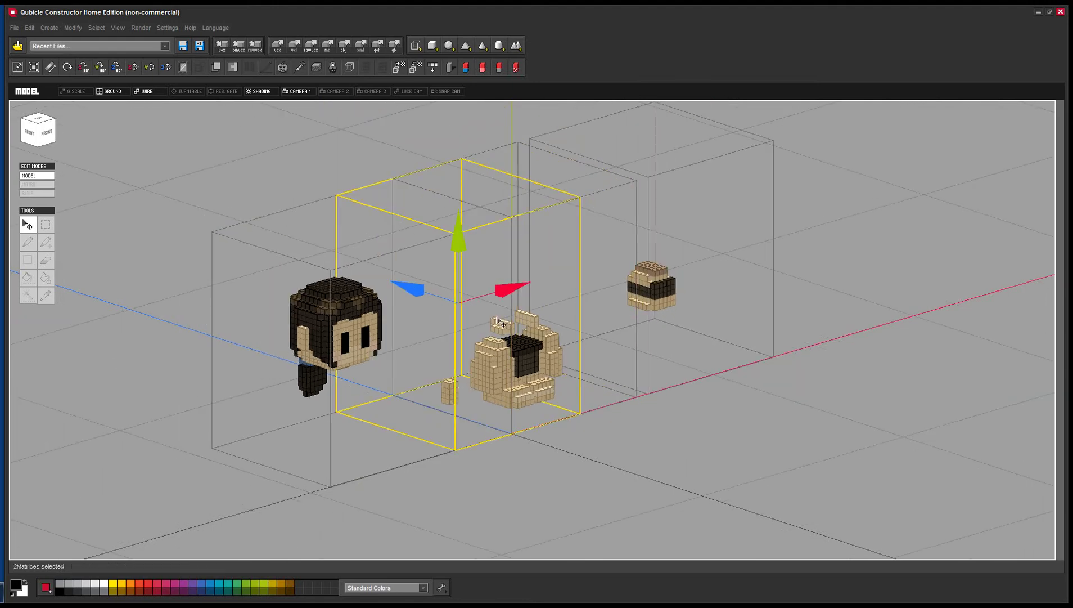
Slide the thumb, torso and head back along X into place, then return to female.json
{"action": "left_click_drag", "start_coordinate": [507, 294], "coordinate": [563, 292]}
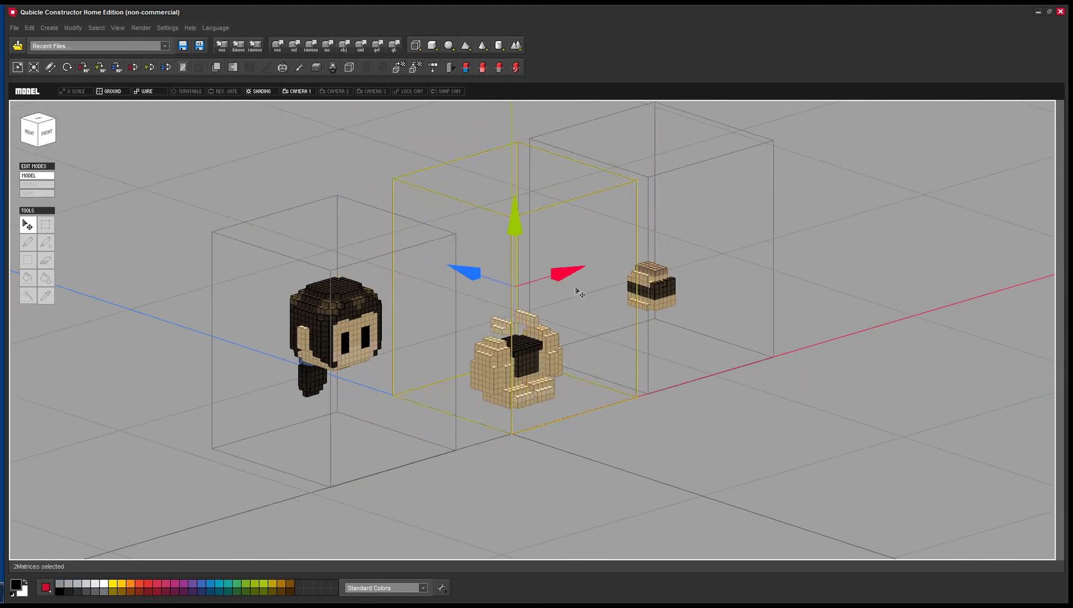
{"action": "left_click", "coordinate": [657, 284]}
{"action": "left_click_drag", "start_coordinate": [713, 236], "coordinate": [557, 279]}
{"action": "left_click", "coordinate": [369, 331]}
{"action": "left_click_drag", "start_coordinate": [397, 332], "coordinate": [570, 271]}
{"action": "left_click", "coordinate": [803, 385]}
{"action": "right_click_drag", "start_coordinate": [804, 385], "coordinate": [760, 412]}
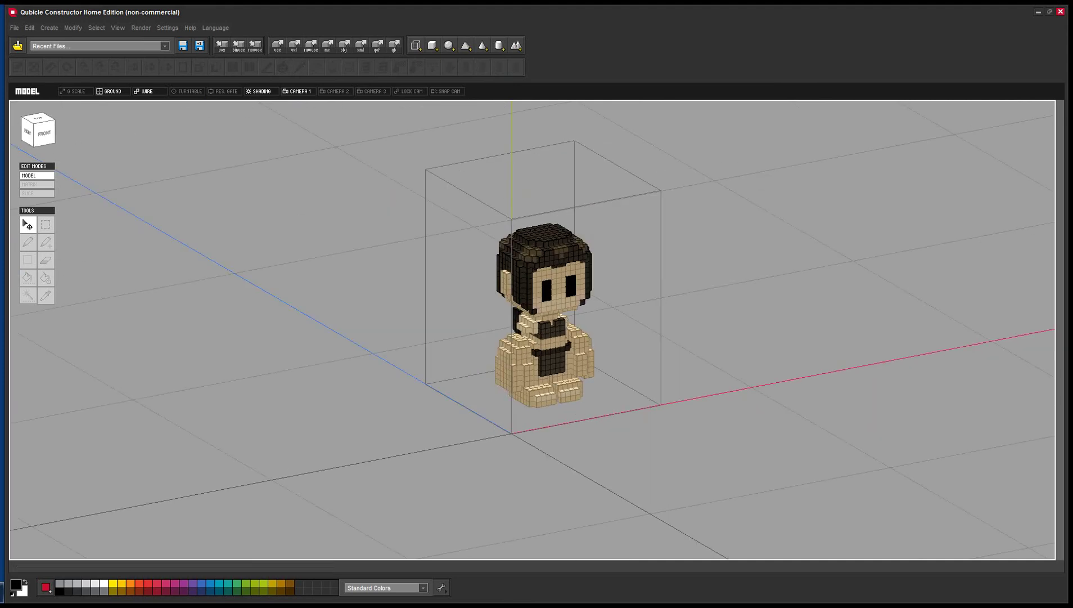
{"action": "key", "text": "alt+Tab"}
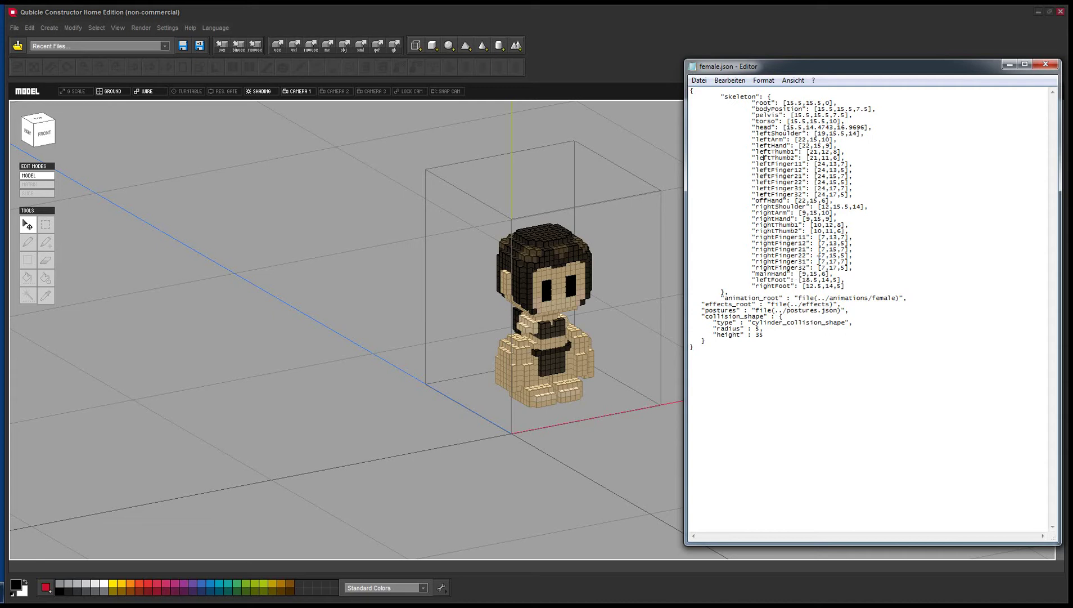
{"action": "left_click_drag", "start_coordinate": [821, 256], "coordinate": [843, 255]}
{"action": "left_click", "coordinate": [842, 256]}
{"action": "double_click", "coordinate": [773, 274]}
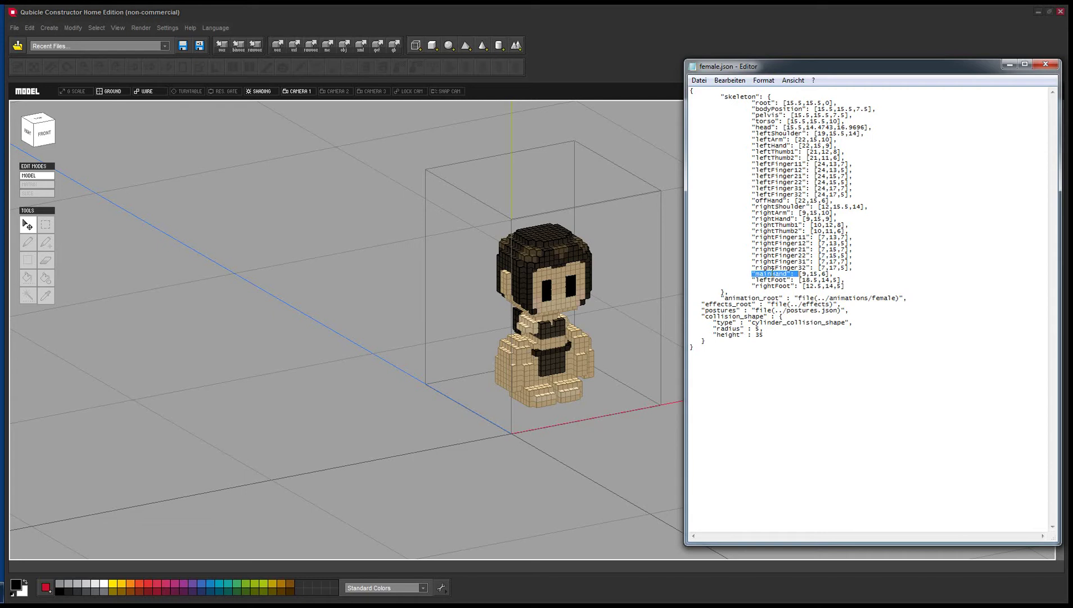
{"action": "double_click", "coordinate": [772, 200]}
{"action": "double_click", "coordinate": [767, 102]}
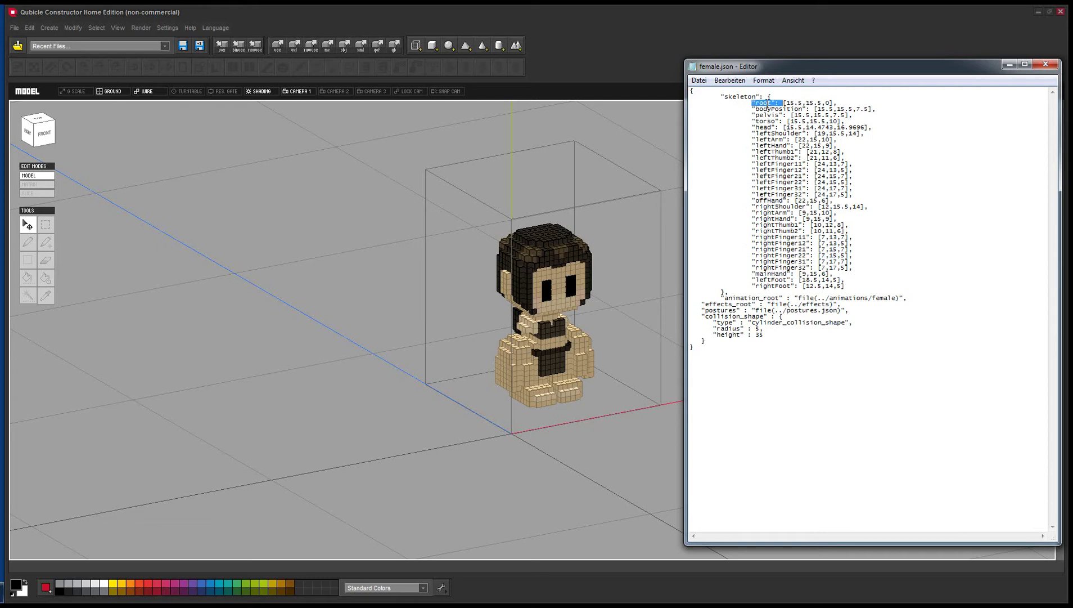
{"action": "left_click", "coordinate": [768, 107]}
{"action": "double_click", "coordinate": [770, 108]}
{"action": "left_click", "coordinate": [766, 110]}
{"action": "double_click", "coordinate": [766, 109]}
{"action": "double_click", "coordinate": [765, 103]}
{"action": "double_click", "coordinate": [766, 109]}
{"action": "left_click", "coordinate": [764, 100]}
Highlight the animation_root, effects_root and postures file paths in female.json
{"action": "key", "text": "shift+End"}
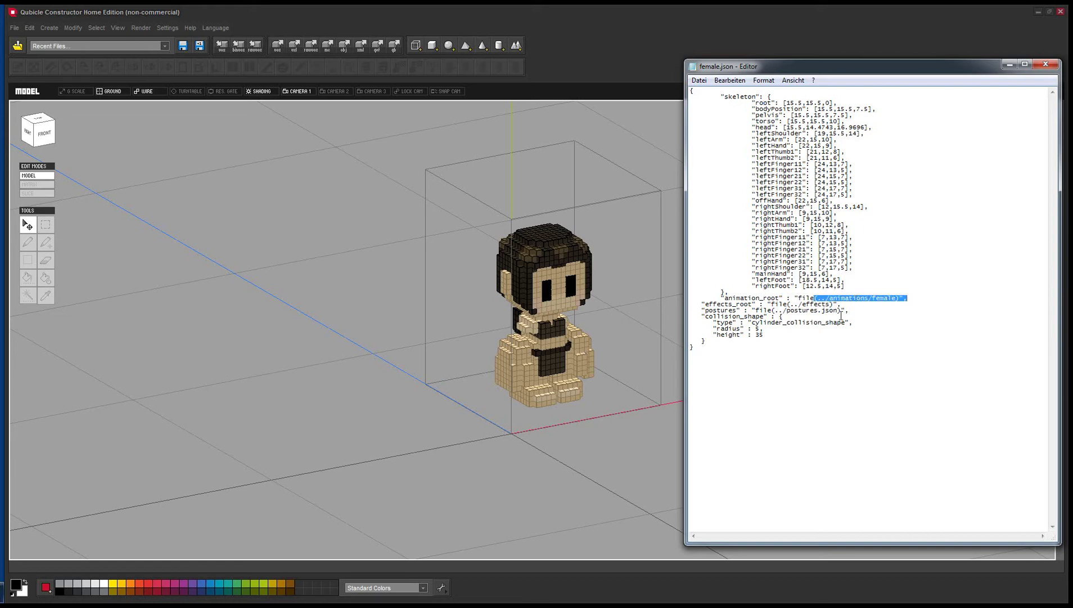
{"action": "left_click", "coordinate": [788, 304]}
{"action": "key", "text": "shift+End"}
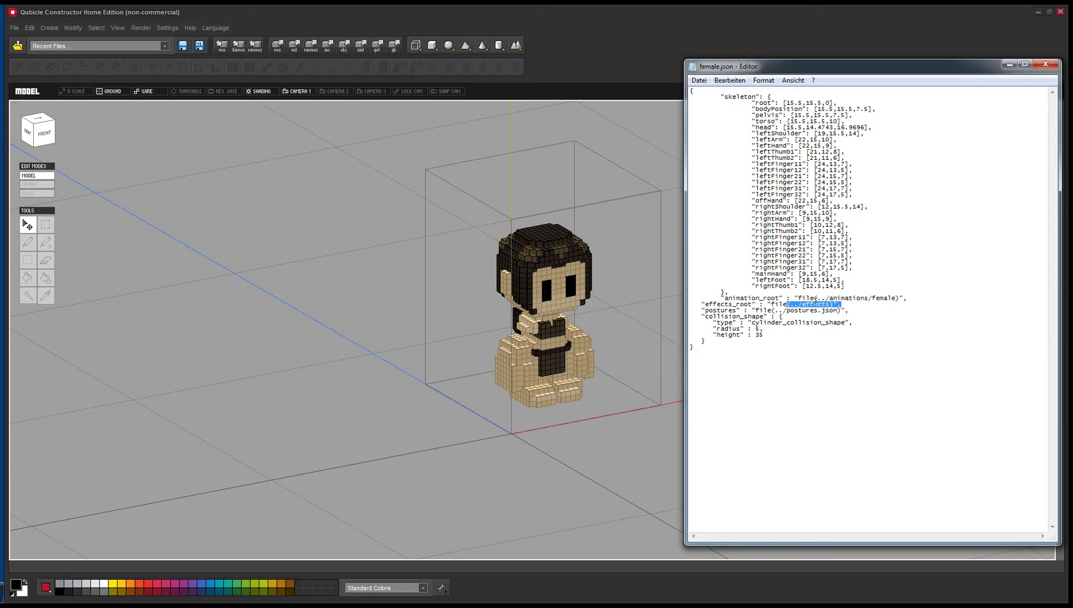
{"action": "left_click", "coordinate": [772, 310]}
{"action": "key", "text": "shift+End"}
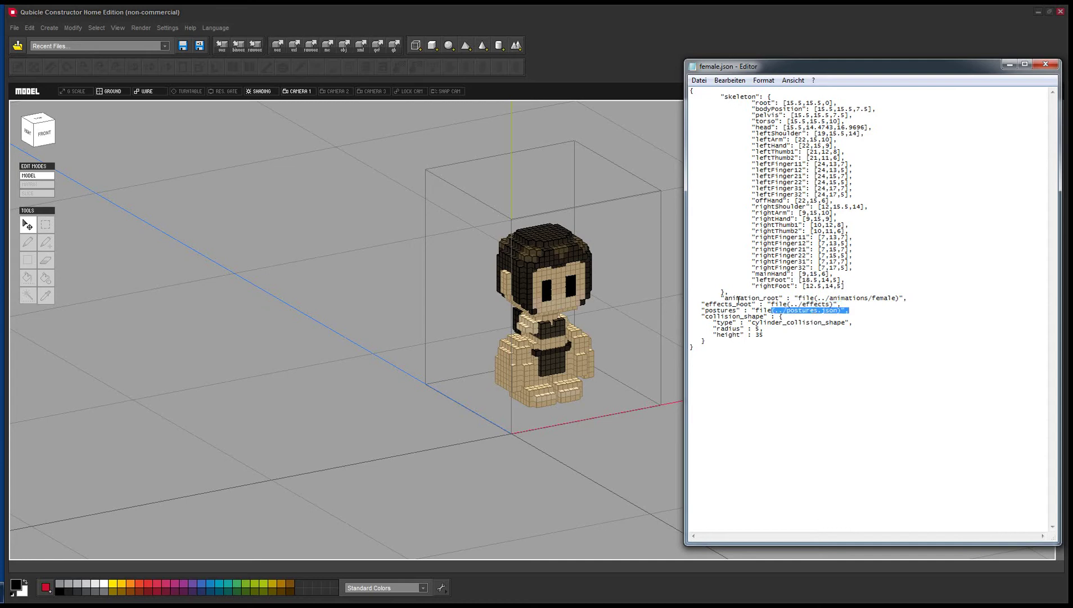
Highlight the collision_shape block, clear the selection, and switch to the skeletons folder
{"action": "left_click", "coordinate": [769, 335]}
{"action": "key", "text": "shift+Up"}
{"action": "key", "text": "shift+Up"}
{"action": "key", "text": "shift+Up"}
{"action": "key", "text": "shift+Home"}
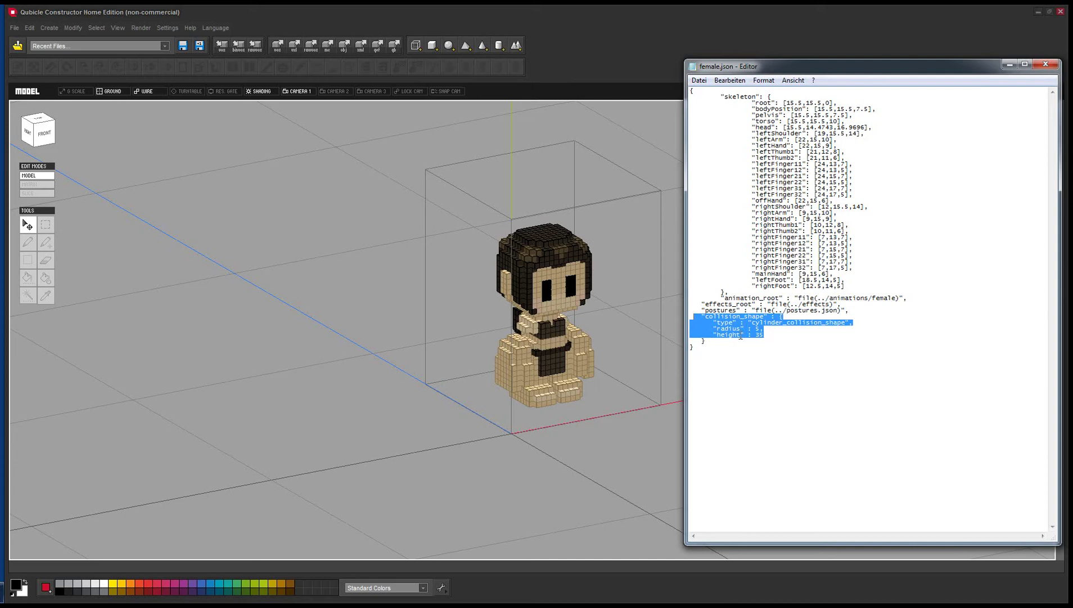
{"action": "left_click", "coordinate": [751, 329]}
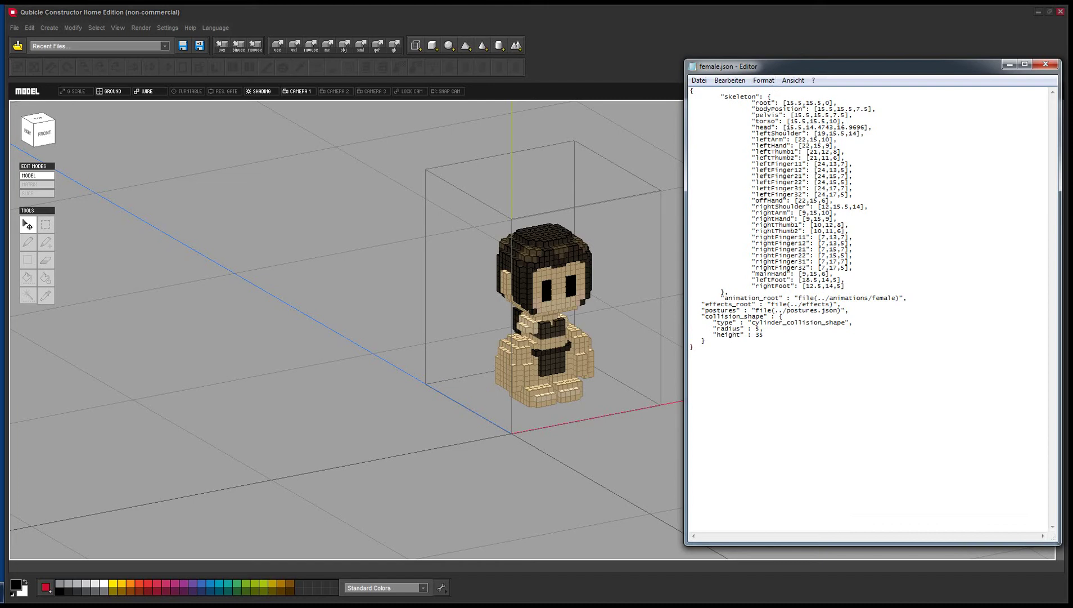
{"action": "key", "text": "alt+Tab"}
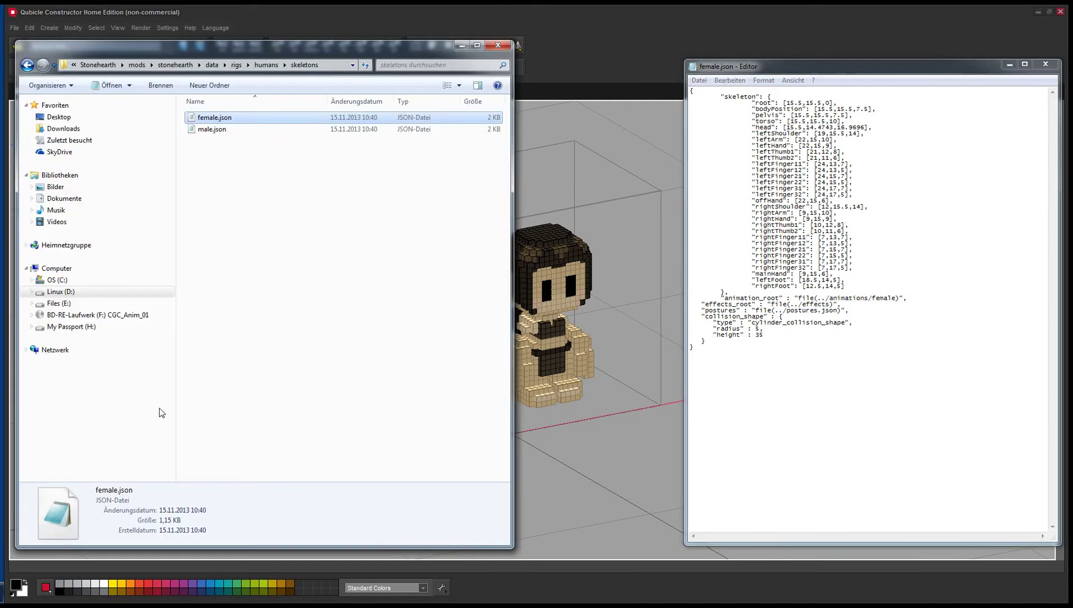
Browse from the humans folder into animations/female and pick idle_breathe.json
{"action": "left_click", "coordinate": [26, 65]}
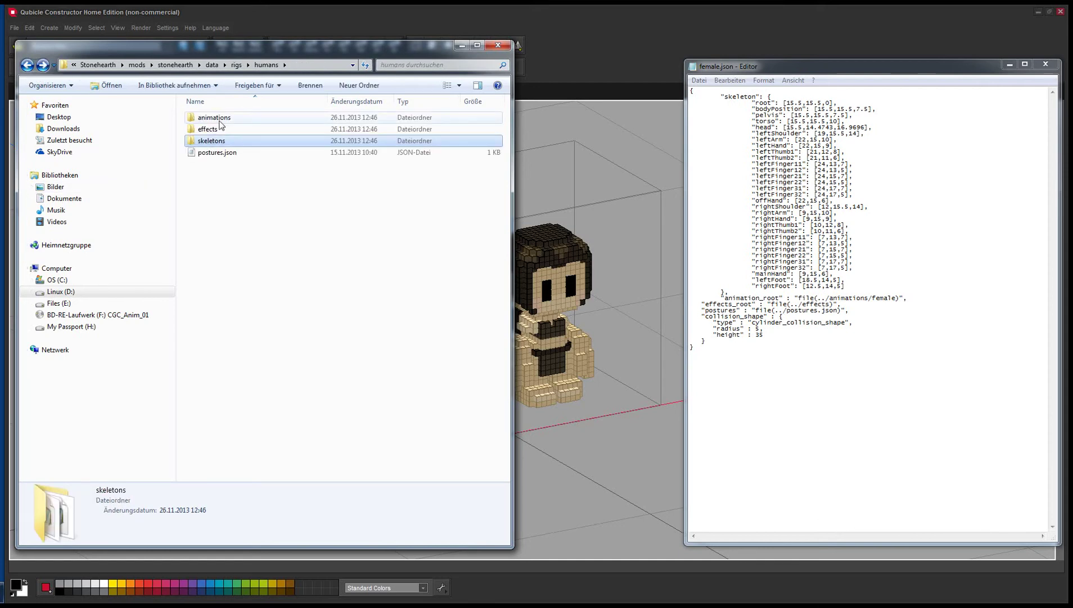
{"action": "double_click", "coordinate": [219, 120]}
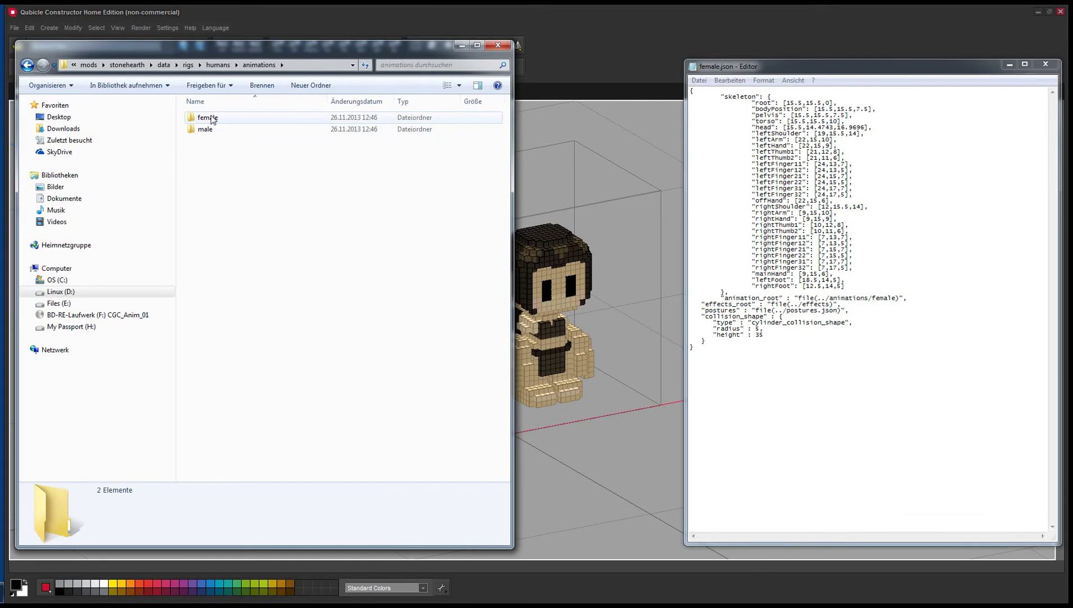
{"action": "double_click", "coordinate": [213, 119]}
{"action": "left_click", "coordinate": [238, 153]}
{"action": "left_click", "coordinate": [239, 142]}
{"action": "left_click", "coordinate": [240, 128]}
{"action": "left_click", "coordinate": [239, 118]}
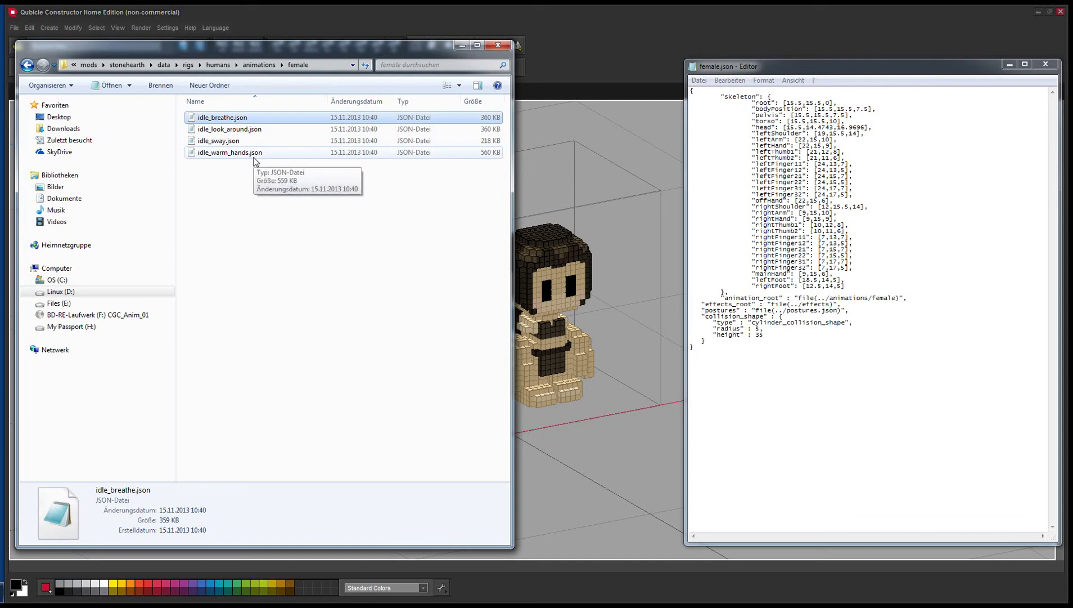
Compare the details of idle_breathe, idle_look_around, idle_sway and idle_warm_hands
{"action": "left_click", "coordinate": [238, 130]}
{"action": "left_click", "coordinate": [237, 117]}
{"action": "left_click", "coordinate": [248, 130]}
{"action": "left_click", "coordinate": [235, 142]}
{"action": "left_click", "coordinate": [242, 153]}
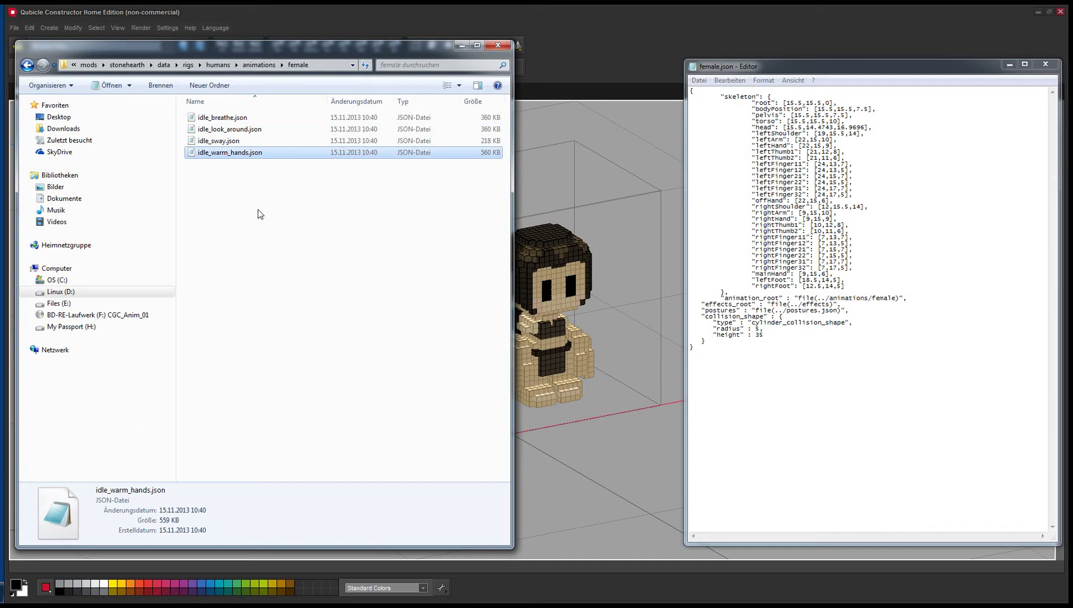
Open idle_breathe.json in Notepad, minimize Explorer, and move the window into place
{"action": "double_click", "coordinate": [263, 119]}
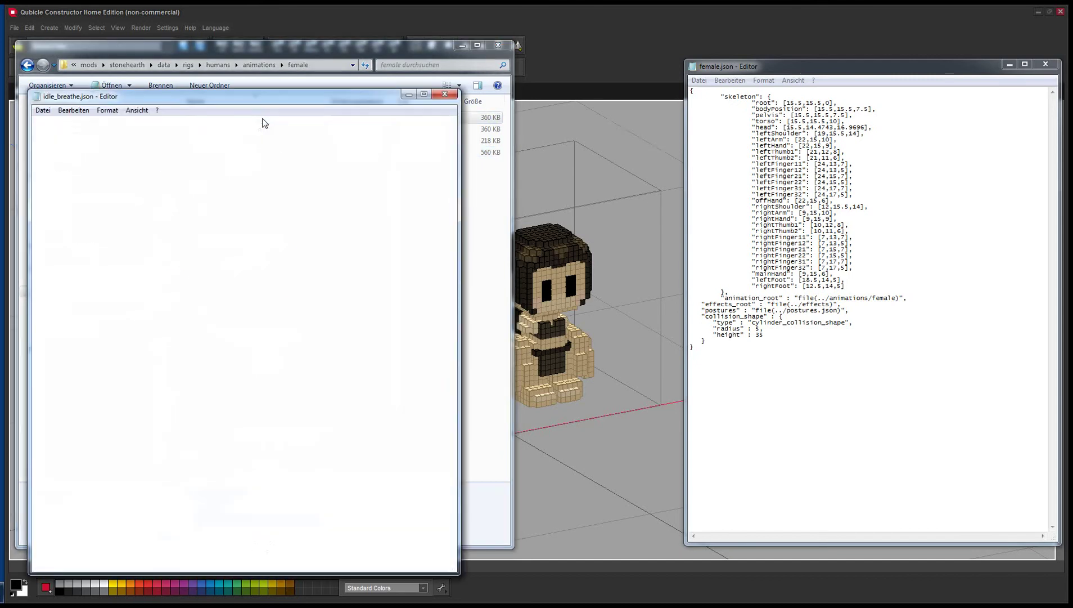
{"action": "left_click", "coordinate": [461, 47]}
{"action": "left_click_drag", "start_coordinate": [321, 96], "coordinate": [319, 70]}
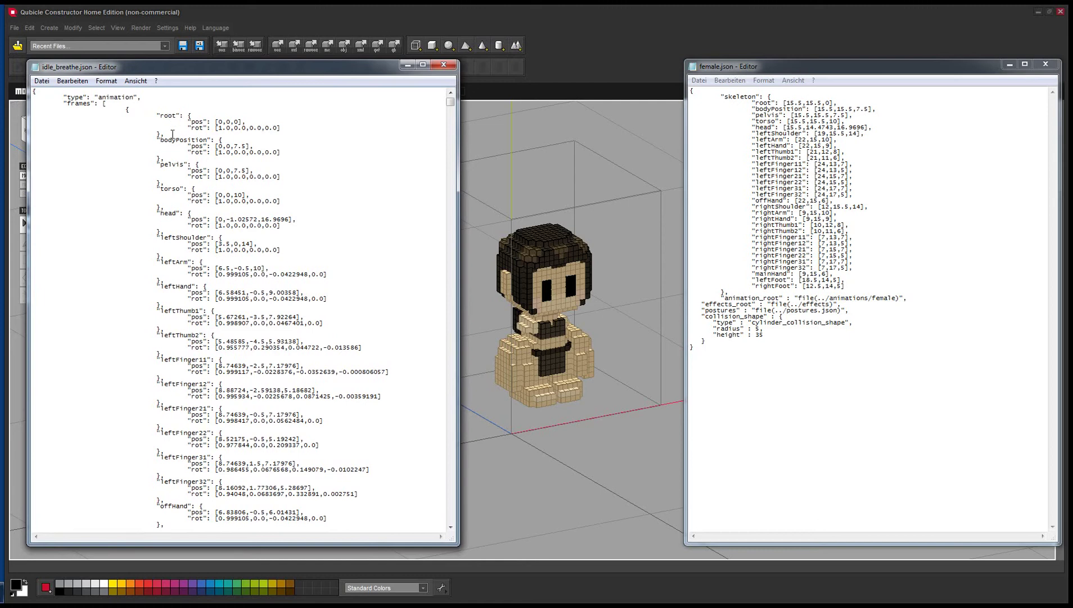
Delete and undo the torso line, then highlight the frames key and next frame
{"action": "left_click_drag", "start_coordinate": [196, 189], "coordinate": [156, 189]}
{"action": "key", "text": "BackSpace"}
{"action": "key", "text": "ctrl+z"}
{"action": "left_click", "coordinate": [812, 103]}
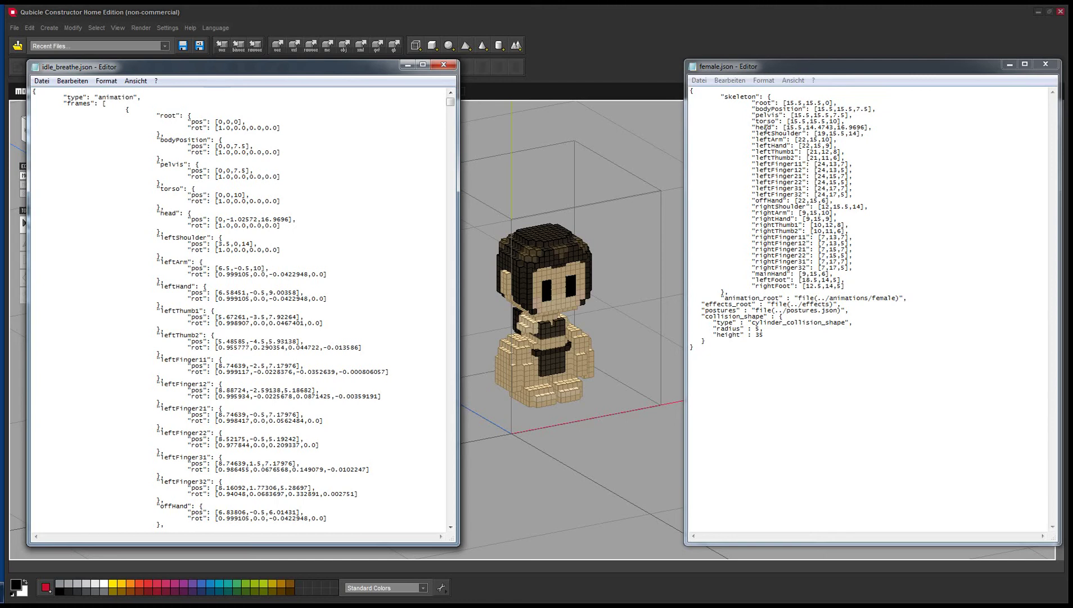
{"action": "left_click", "coordinate": [168, 108]}
{"action": "left_click_drag", "start_coordinate": [90, 104], "coordinate": [72, 106]}
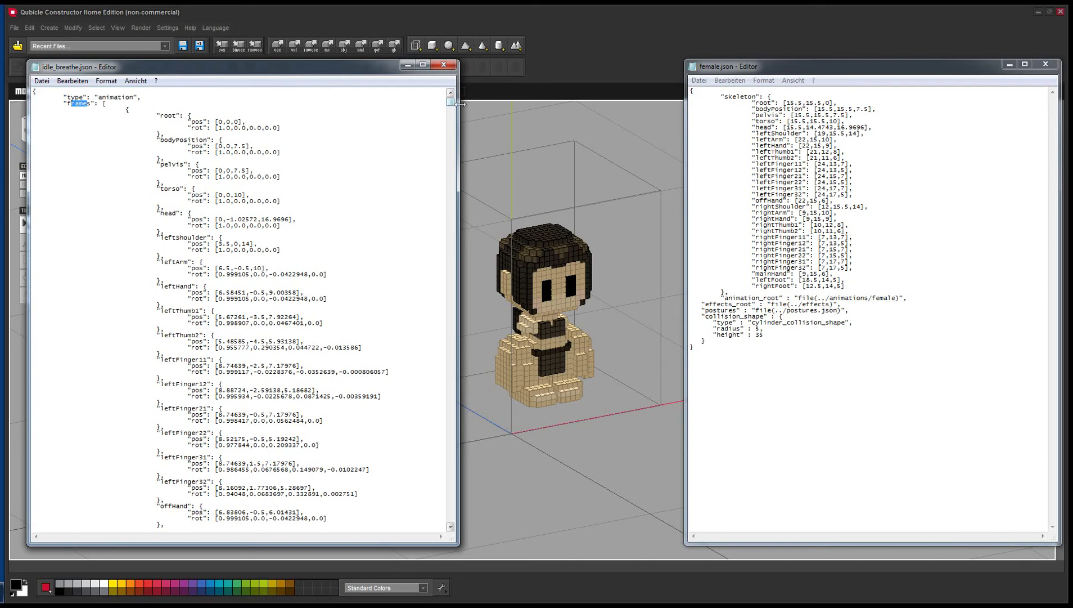
{"action": "left_click_drag", "start_coordinate": [454, 108], "coordinate": [455, 121]}
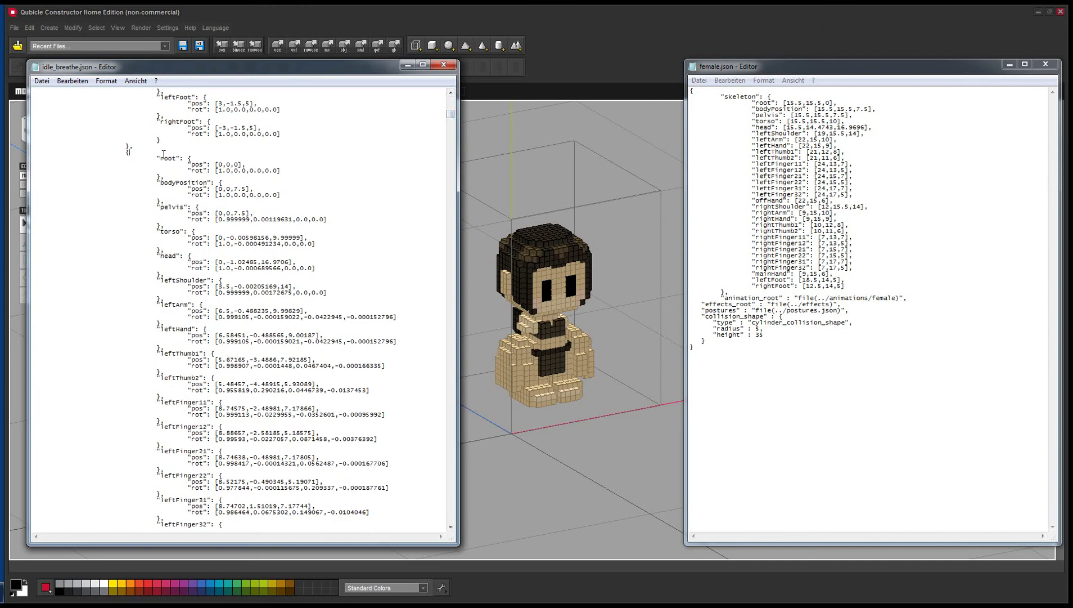
{"action": "left_click_drag", "start_coordinate": [126, 152], "coordinate": [125, 158]}
{"action": "left_click", "coordinate": [129, 151]}
{"action": "scroll", "coordinate": [162, 178], "scroll_direction": "up", "scroll_amount": 20}
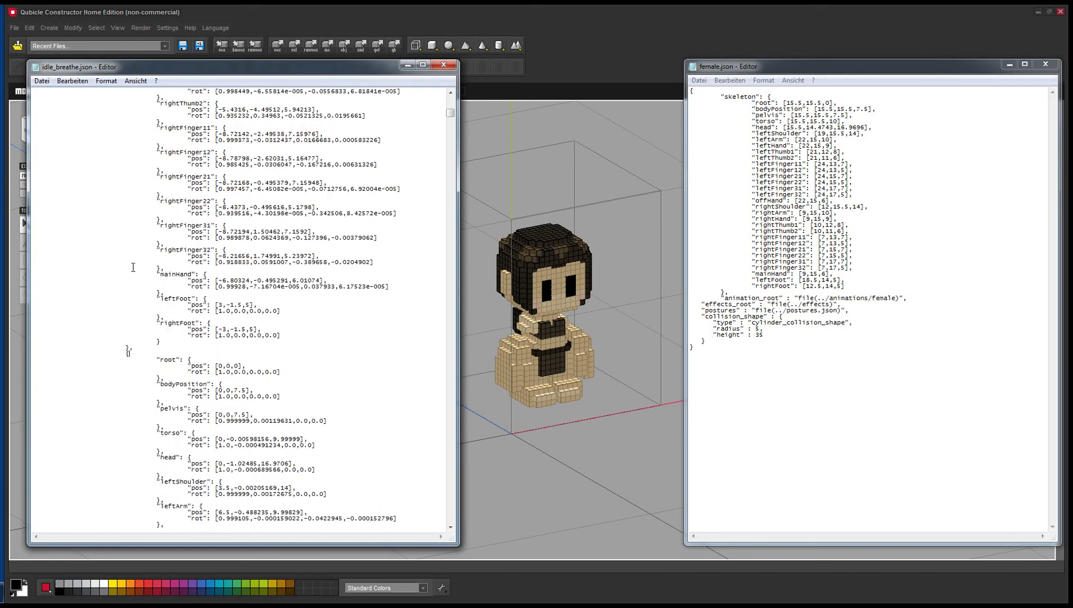
{"action": "scroll", "coordinate": [127, 493], "scroll_direction": "up", "scroll_amount": 17}
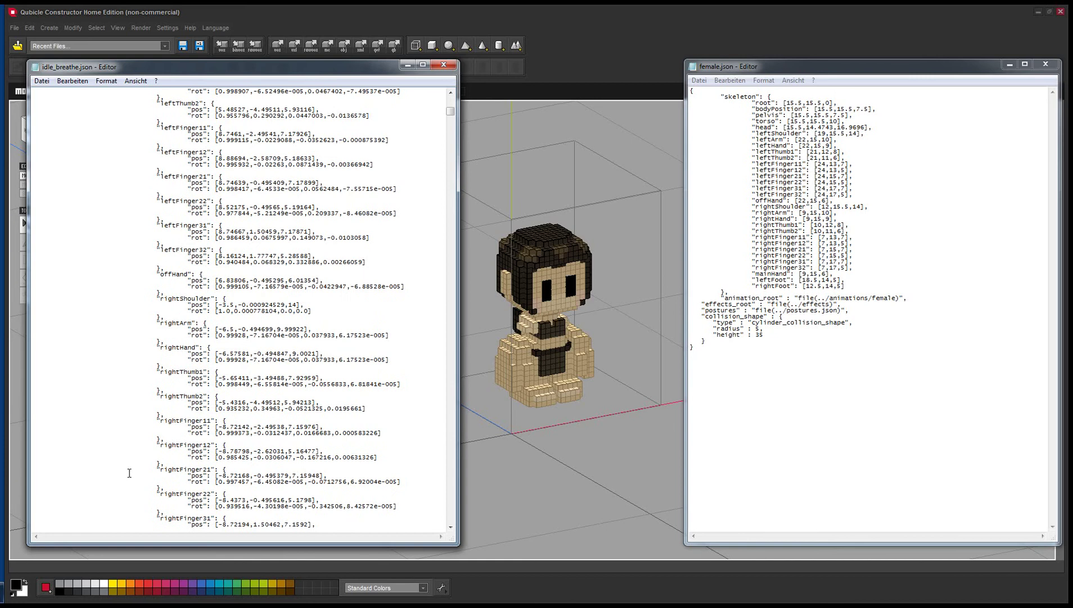
{"action": "scroll", "coordinate": [131, 467], "scroll_direction": "up", "scroll_amount": 10}
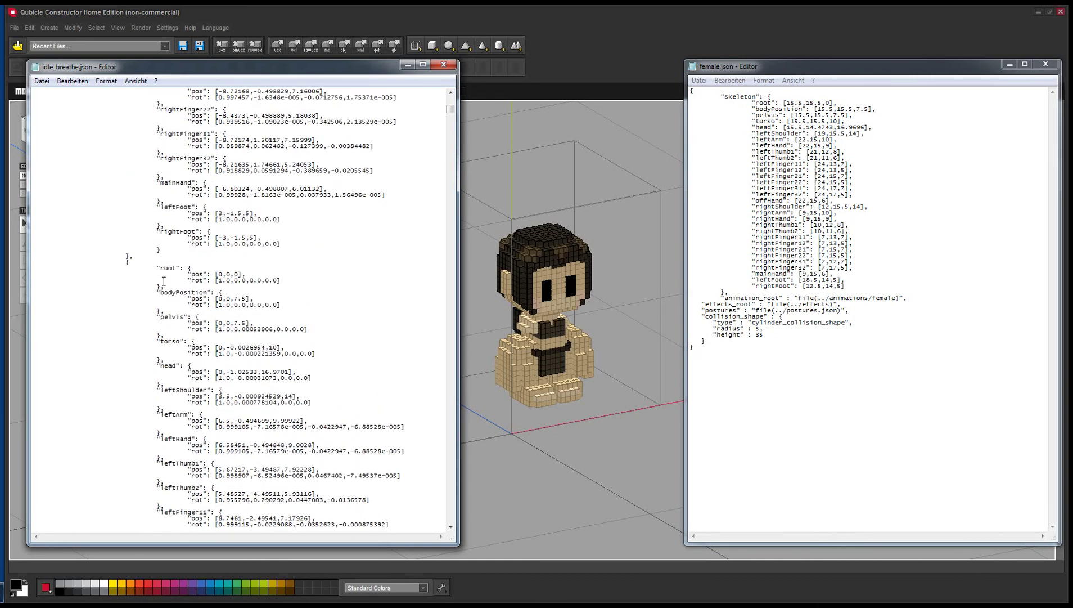
{"action": "scroll", "coordinate": [248, 264], "scroll_direction": "up", "scroll_amount": 20}
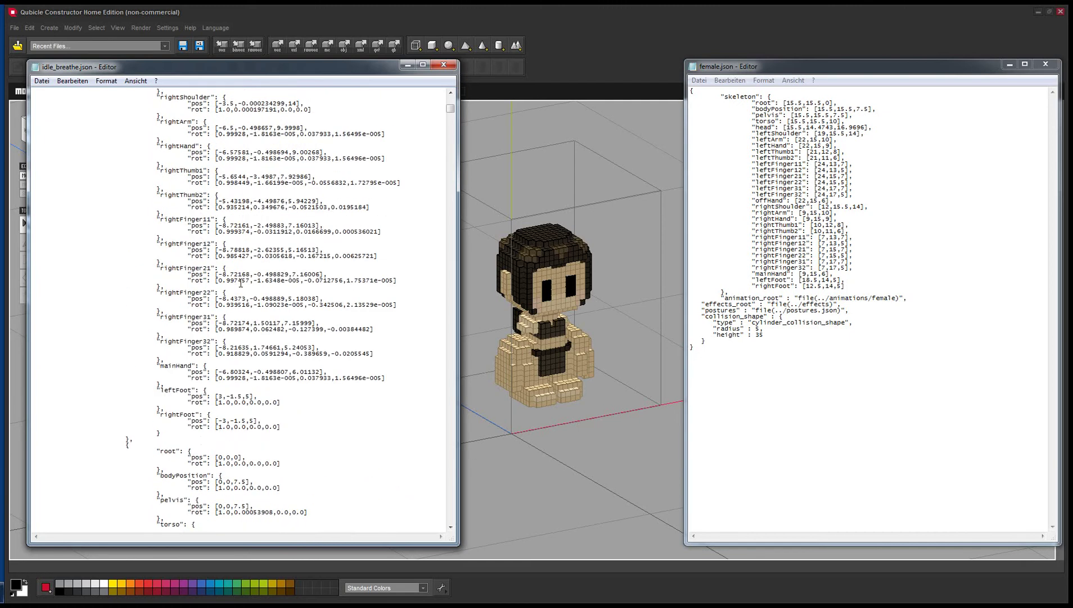
{"action": "scroll", "coordinate": [233, 290], "scroll_direction": "up", "scroll_amount": 20}
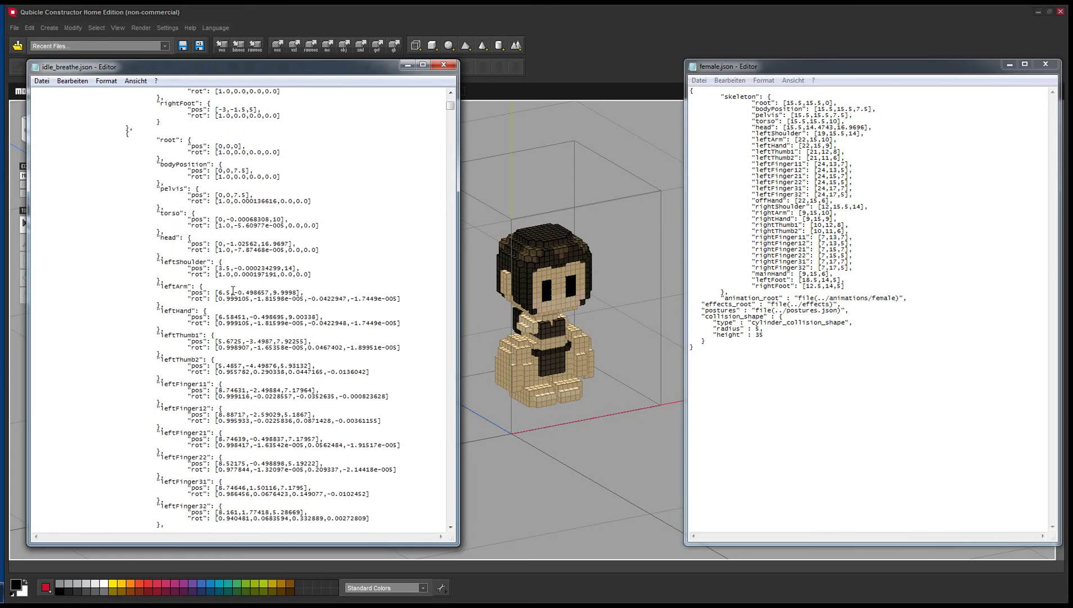
{"action": "scroll", "coordinate": [233, 290], "scroll_direction": "up", "scroll_amount": 1}
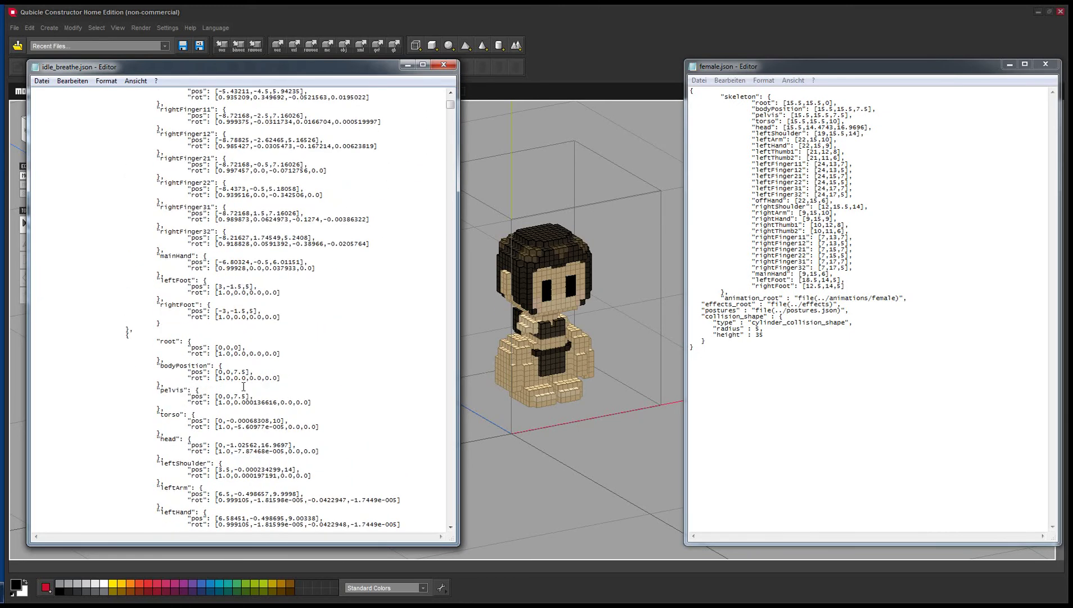
{"action": "double_click", "coordinate": [227, 349]}
{"action": "left_click", "coordinate": [233, 356]}
{"action": "double_click", "coordinate": [232, 354]}
{"action": "double_click", "coordinate": [225, 348]}
{"action": "left_click", "coordinate": [236, 347]}
{"action": "double_click", "coordinate": [224, 354]}
{"action": "left_click", "coordinate": [225, 353]}
{"action": "left_click_drag", "start_coordinate": [231, 353], "coordinate": [275, 354]}
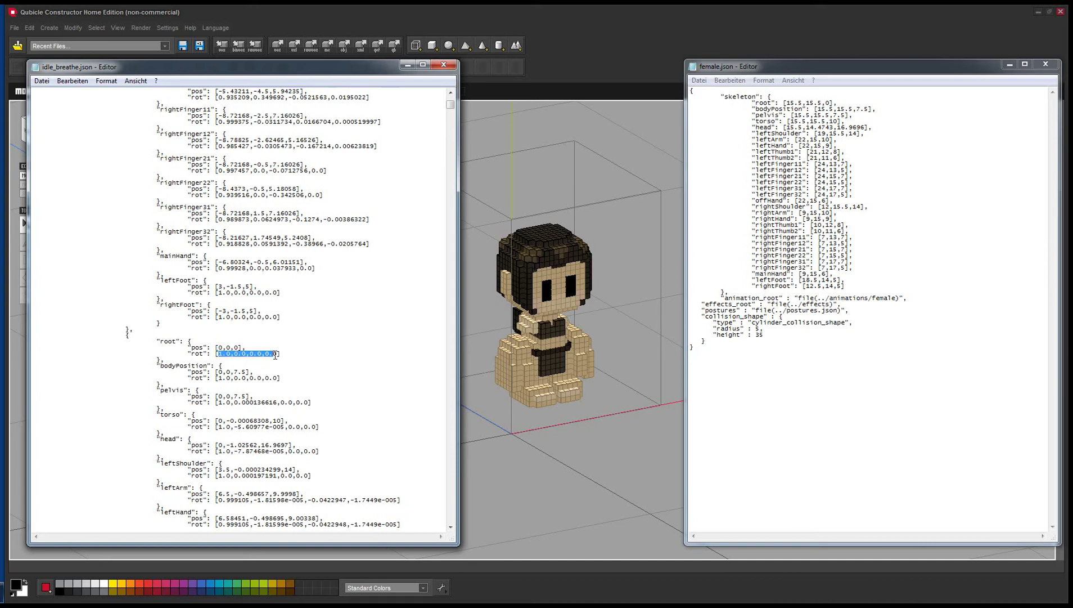
{"action": "left_click", "coordinate": [218, 357]}
{"action": "left_click_drag", "start_coordinate": [227, 354], "coordinate": [265, 359]}
{"action": "left_click", "coordinate": [236, 353]}
{"action": "left_click", "coordinate": [246, 358]}
{"action": "left_click", "coordinate": [267, 356]}
{"action": "left_click", "coordinate": [281, 299]}
{"action": "scroll", "coordinate": [272, 348], "scroll_direction": "up", "scroll_amount": 10}
{"action": "scroll", "coordinate": [268, 346], "scroll_direction": "up", "scroll_amount": 20}
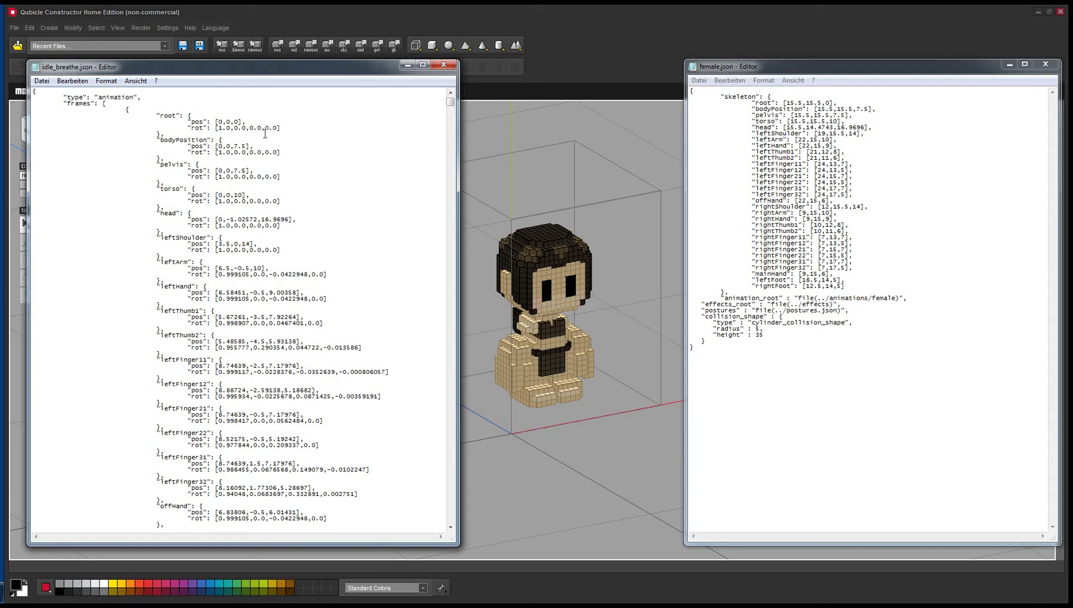
{"action": "left_click", "coordinate": [217, 121]}
{"action": "double_click", "coordinate": [220, 121]}
{"action": "left_click", "coordinate": [812, 111]}
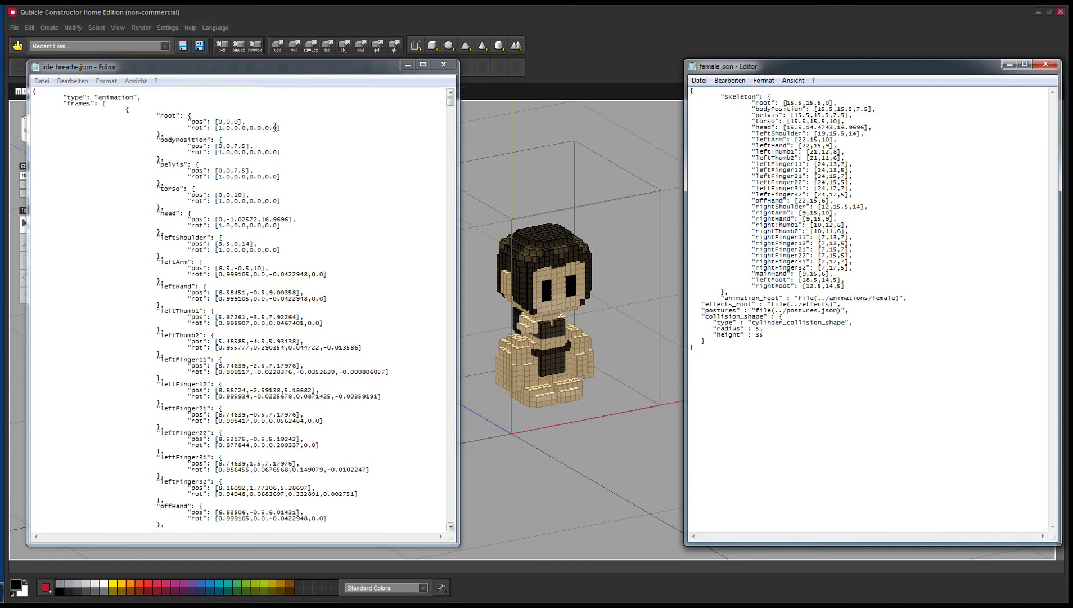
{"action": "left_click", "coordinate": [224, 120]}
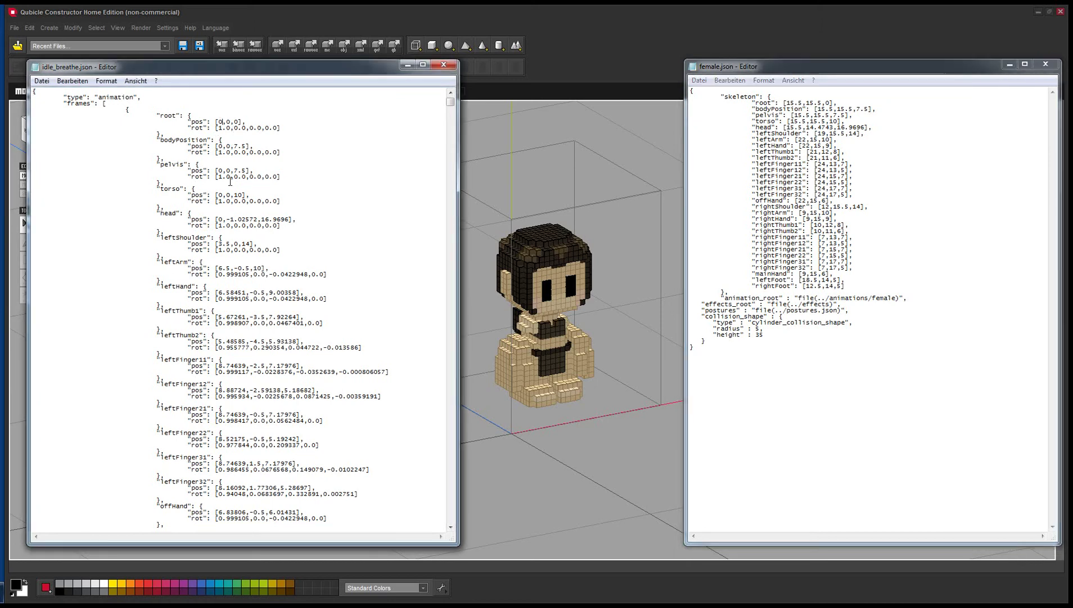
{"action": "left_click_drag", "start_coordinate": [234, 323], "coordinate": [253, 176]}
{"action": "left_click", "coordinate": [249, 231]}
{"action": "left_click", "coordinate": [793, 169]}
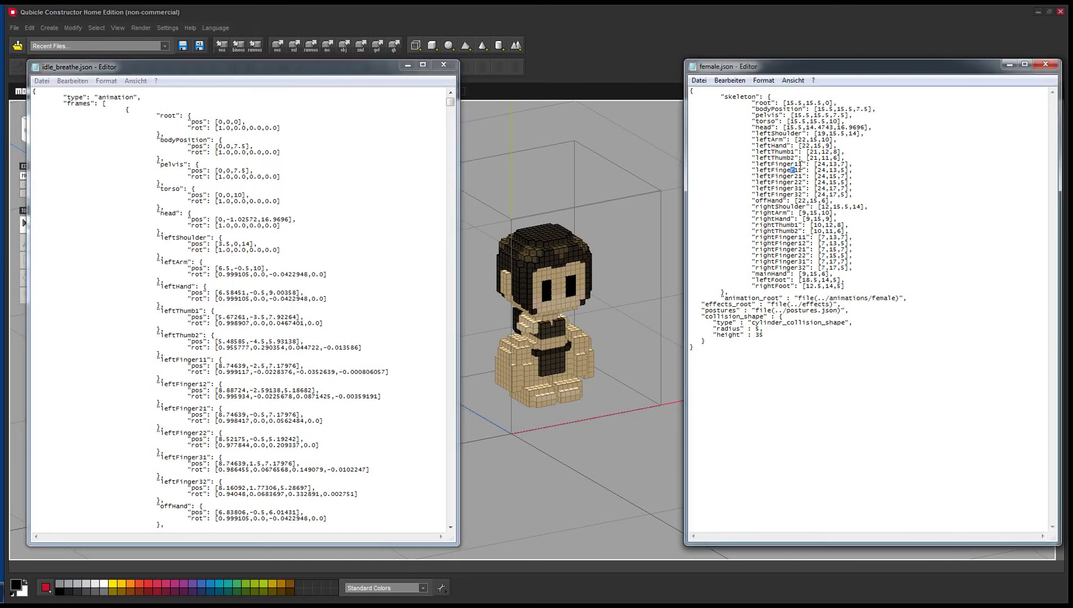
{"action": "left_click", "coordinate": [324, 189]}
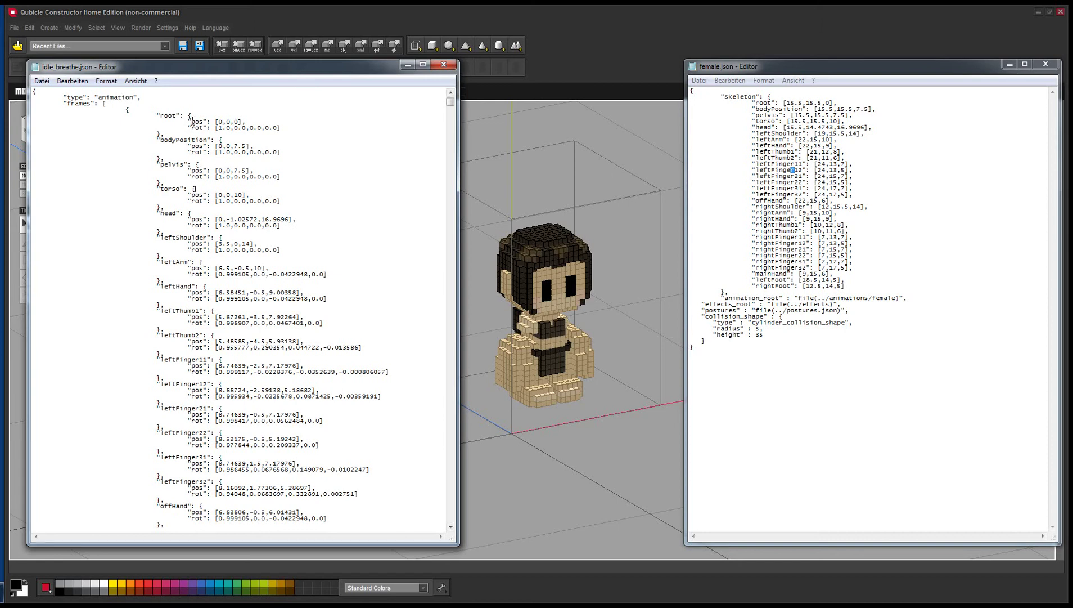
{"action": "left_click", "coordinate": [231, 122]}
{"action": "left_click", "coordinate": [316, 329]}
{"action": "left_click_drag", "start_coordinate": [451, 105], "coordinate": [456, 525]}
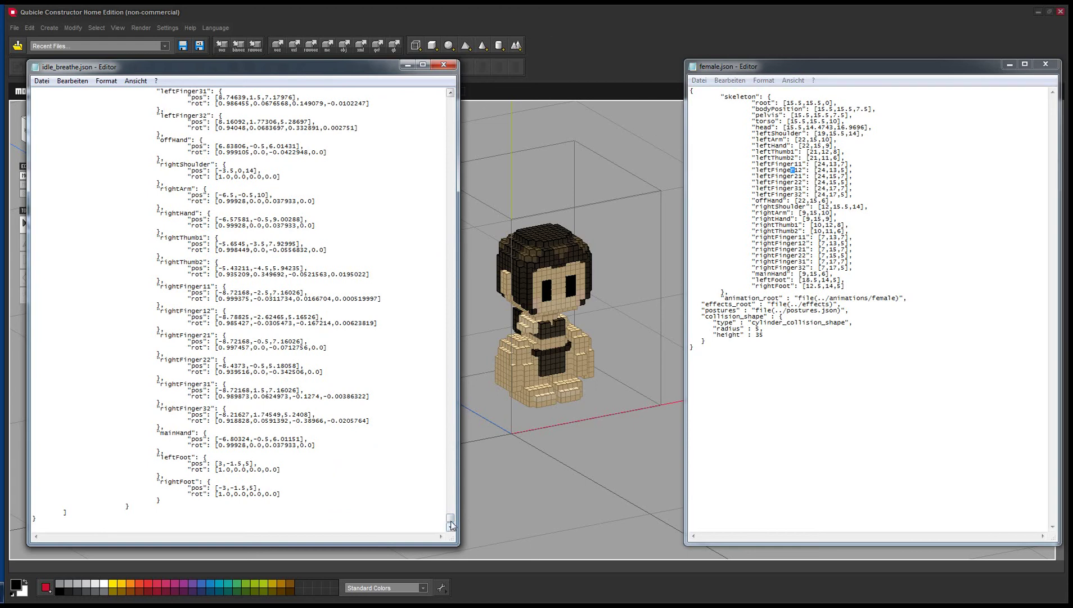
{"action": "left_click_drag", "start_coordinate": [451, 521], "coordinate": [452, 93]}
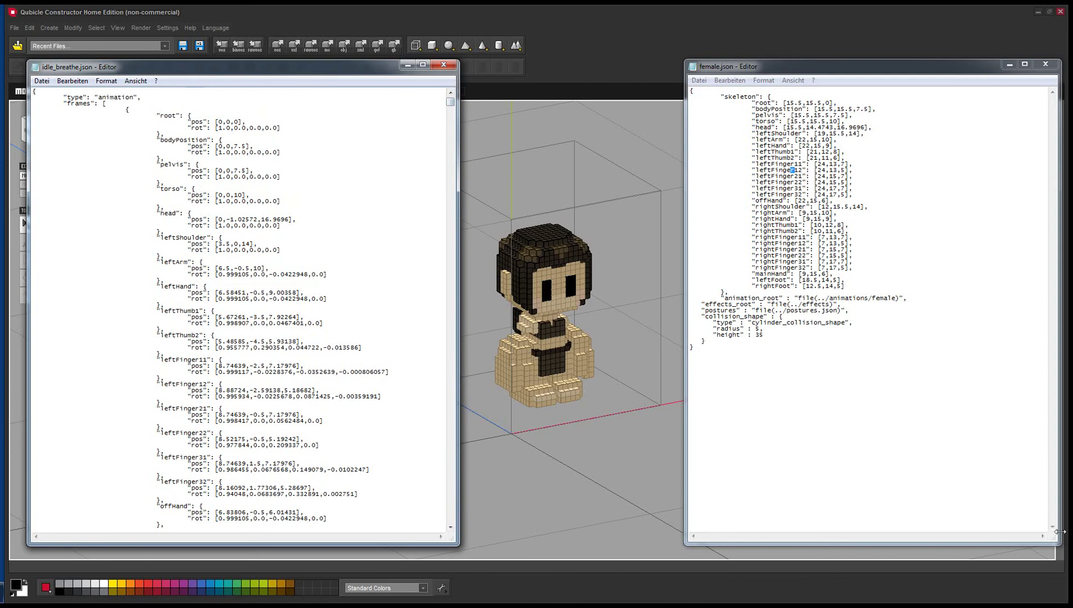
{"action": "left_click", "coordinate": [941, 409]}
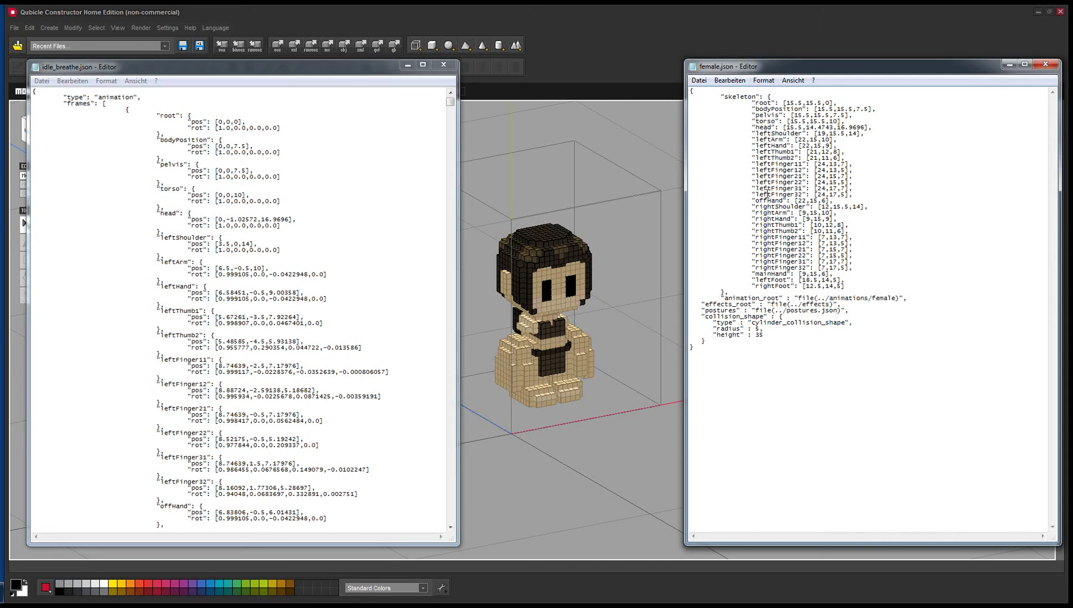
{"action": "left_click", "coordinate": [376, 220]}
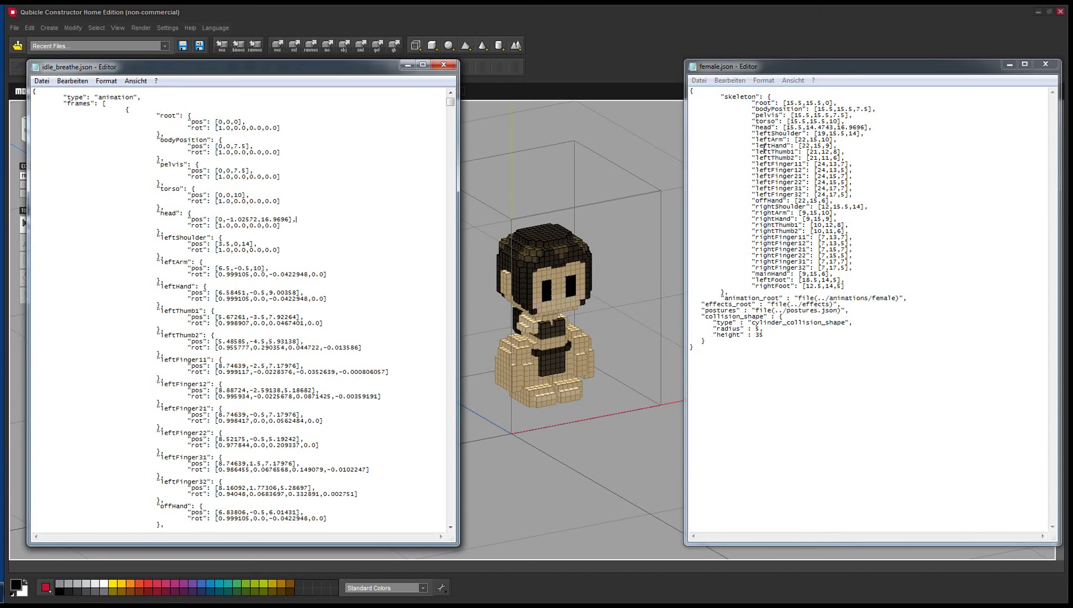
{"action": "left_click_drag", "start_coordinate": [192, 116], "coordinate": [239, 115]}
{"action": "left_click", "coordinate": [245, 407]}
{"action": "left_click", "coordinate": [239, 115]}
{"action": "left_click_drag", "start_coordinate": [182, 470], "coordinate": [142, 188]}
{"action": "left_click", "coordinate": [143, 188]}
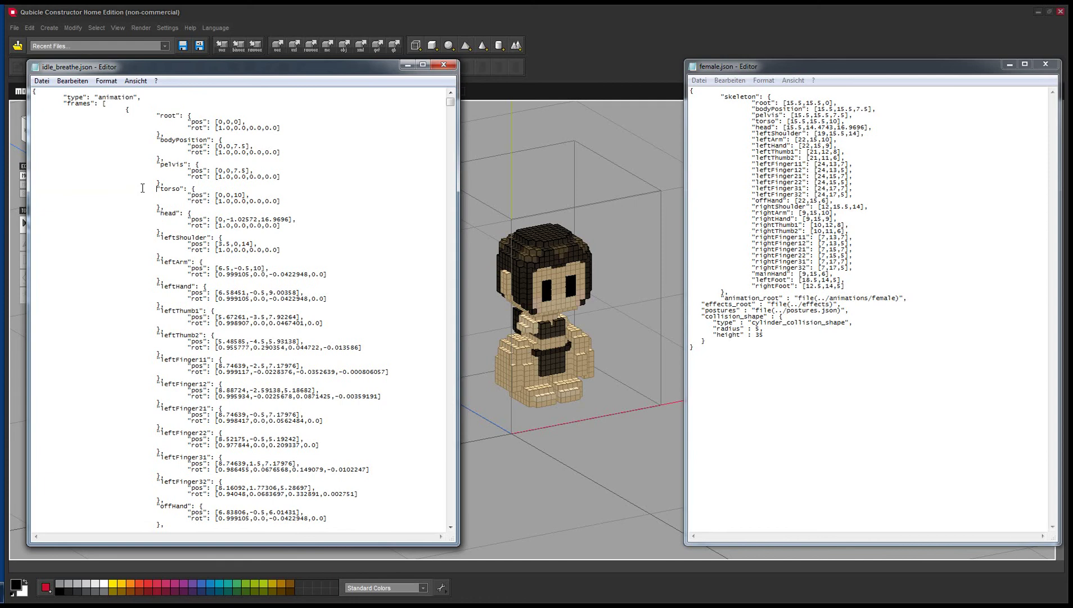
{"action": "left_click", "coordinate": [815, 116]}
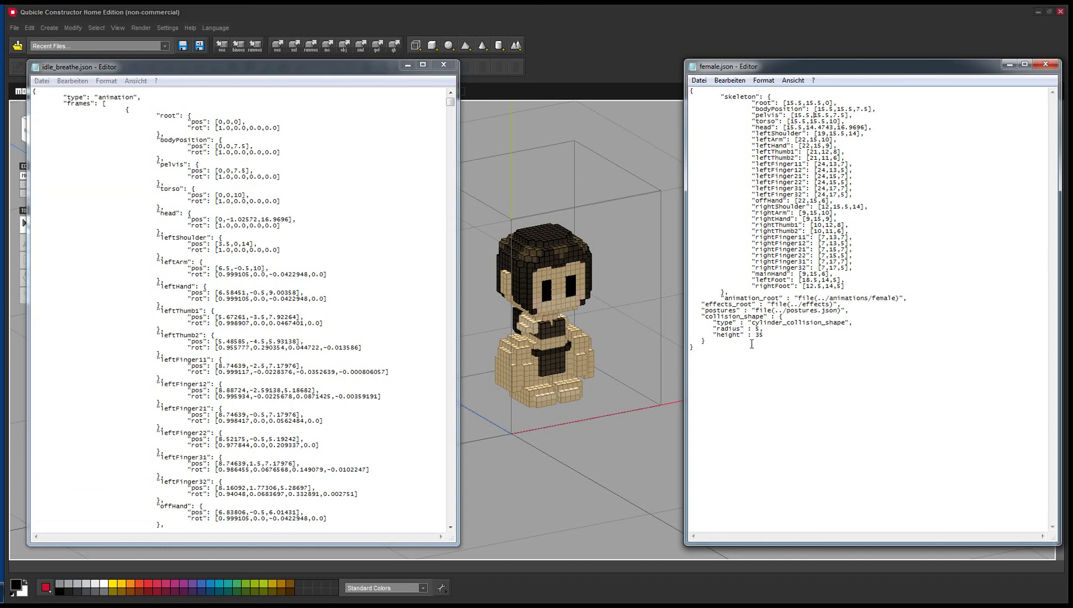
Delete the pelvis rot line in idle_breathe.json, then undo the deletion
{"action": "left_click", "coordinate": [373, 292]}
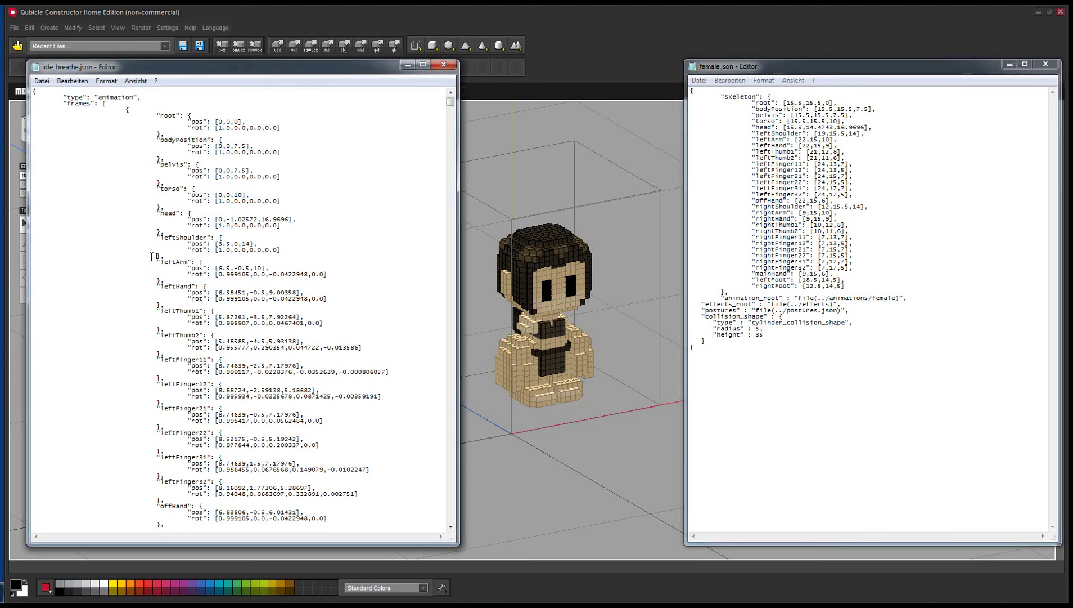
{"action": "left_click_drag", "start_coordinate": [139, 175], "coordinate": [283, 176]}
{"action": "key", "text": "Delete"}
{"action": "key", "text": "shift+Down"}
{"action": "key", "text": "shift+Down"}
{"action": "key", "text": "shift+End"}
{"action": "key", "text": "ctrl+z"}
Select female.json from rightFoot to the end, clear it, and bring Qubicle forward
{"action": "left_click", "coordinate": [805, 230]}
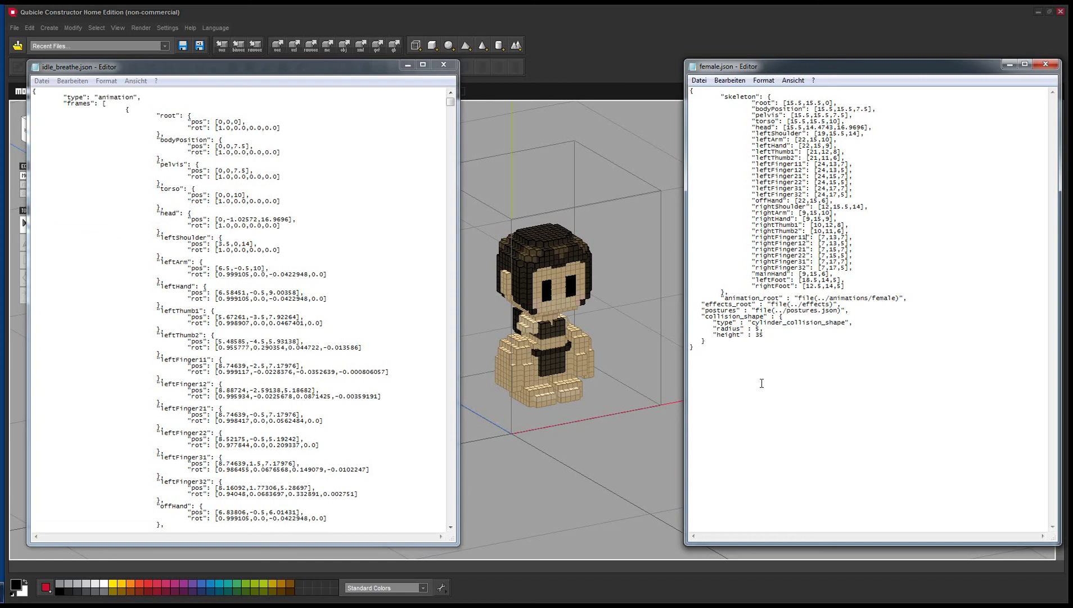
{"action": "left_click_drag", "start_coordinate": [751, 351], "coordinate": [745, 280]}
{"action": "left_click", "coordinate": [747, 285]}
{"action": "left_click", "coordinate": [660, 6]}
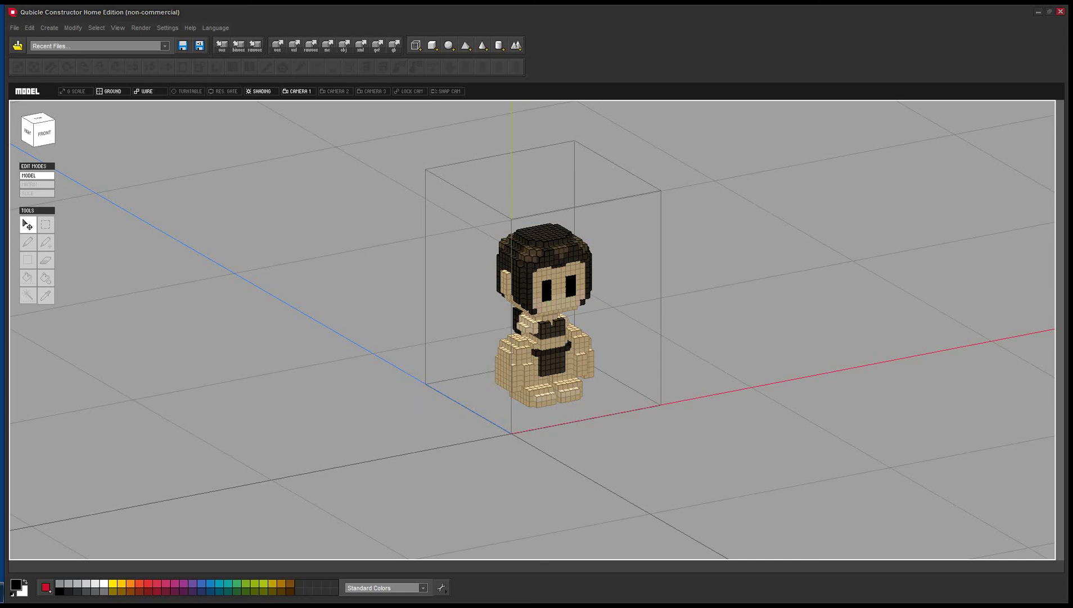
Restore the two Notepad JSON windows with Alt+Tab and focus female.json
{"action": "key", "text": "alt+Tab"}
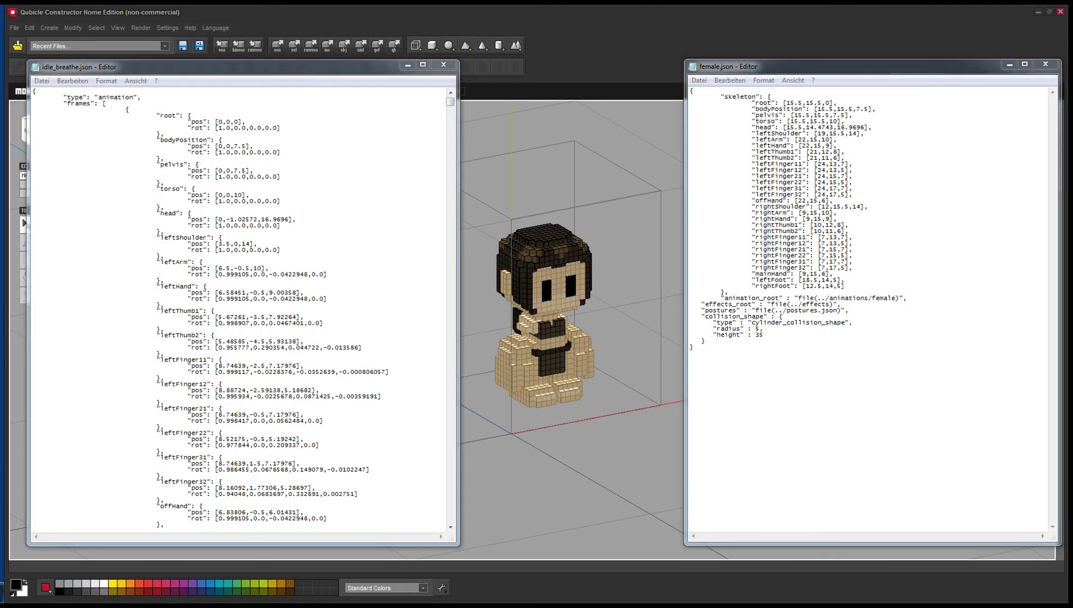
{"action": "left_click", "coordinate": [841, 145]}
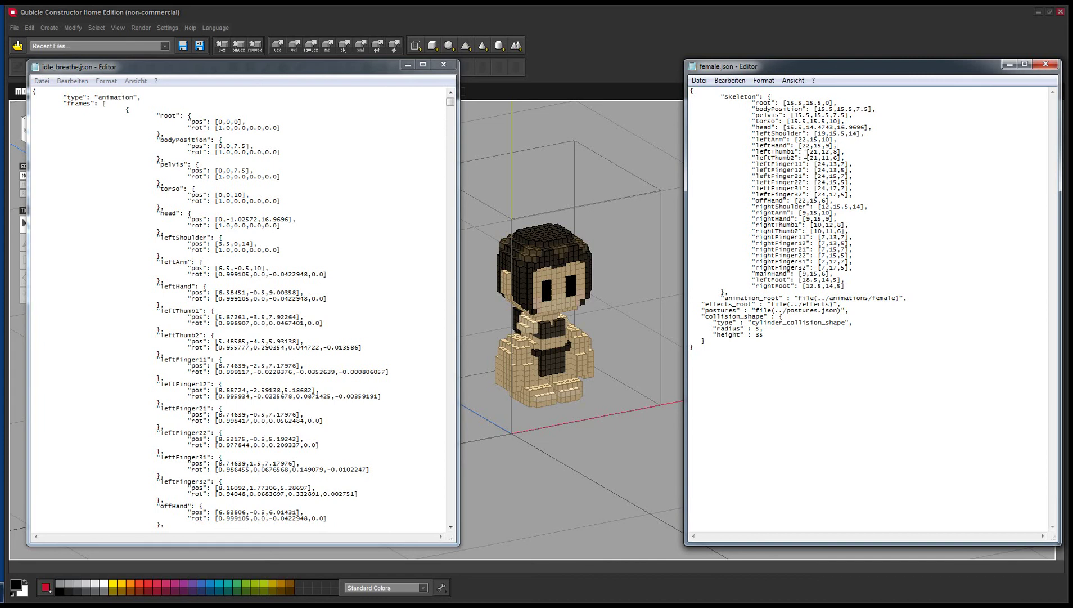